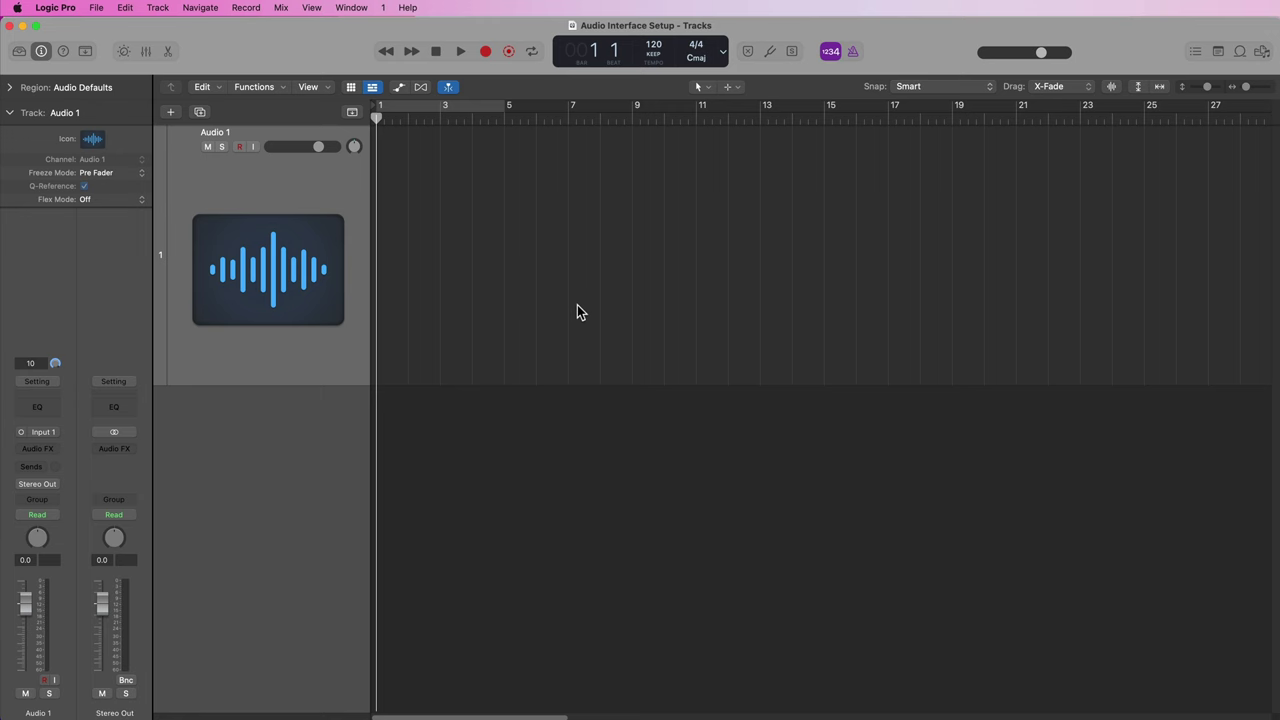
# Step: Open the Logic Pro application menu to reach the settings
pyautogui.click(63, 7)
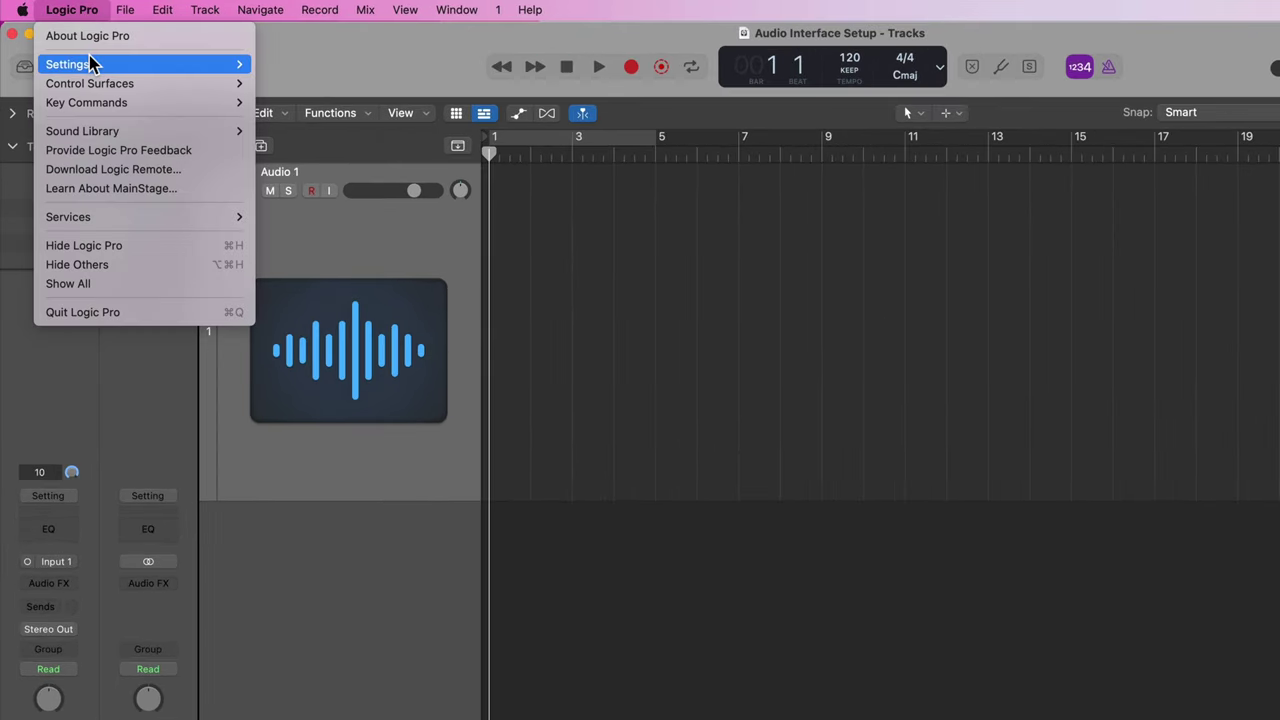
# Step: Open Settings > Audio on the Devices pane, showing Built-in Output and Built-in Microphone
pyautogui.moveTo(118, 66)
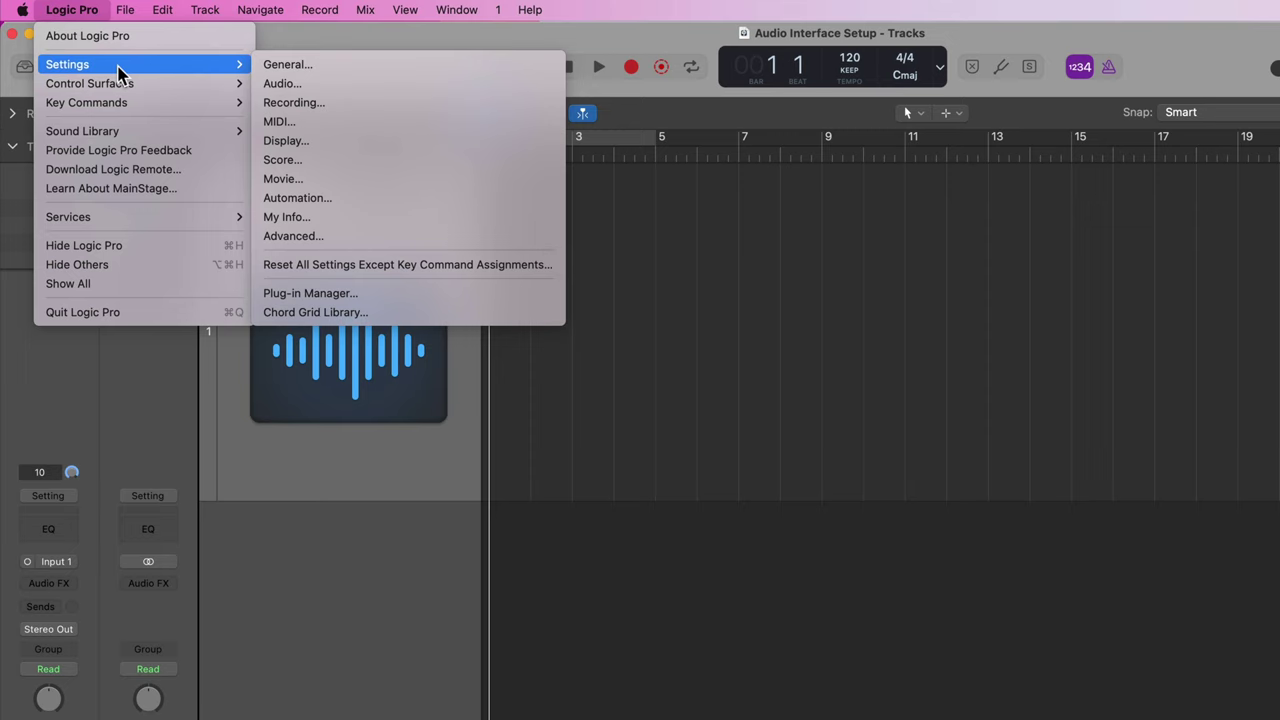
pyautogui.click(335, 90)
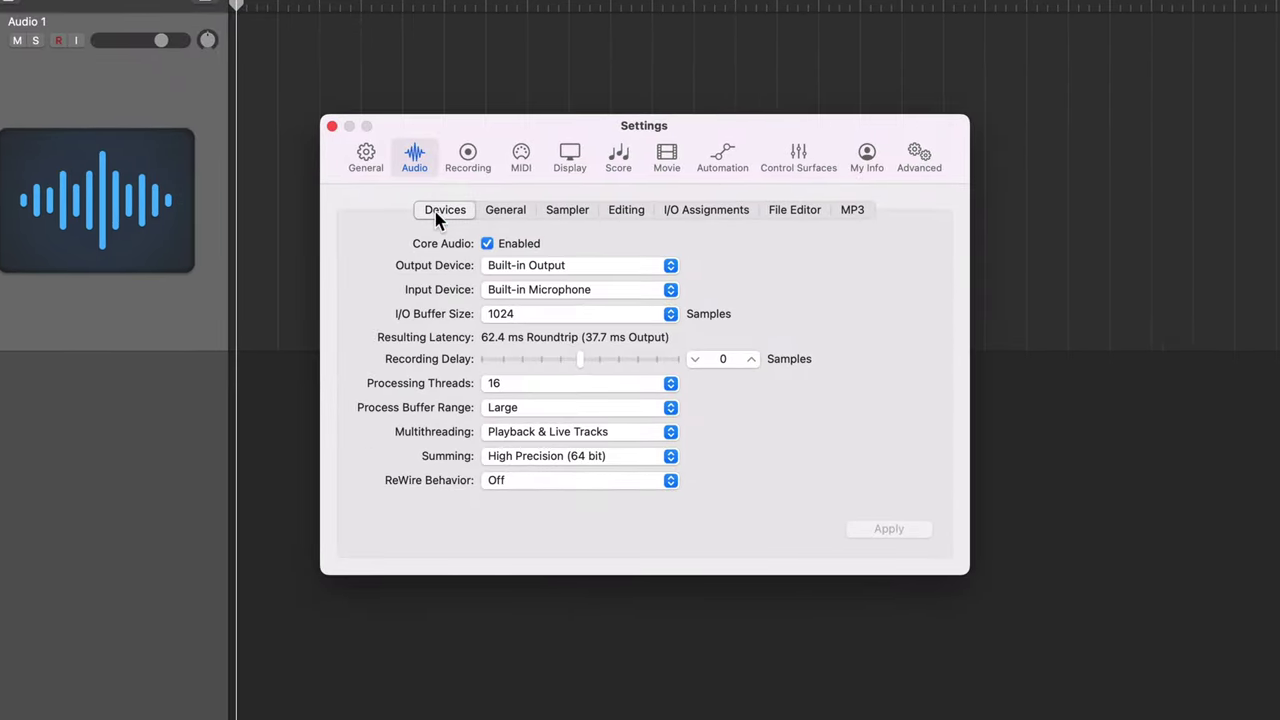
pyautogui.click(437, 218)
# Step: Choose Symphony Desktop as the output device, which also sets it as input
pyautogui.click(516, 270)
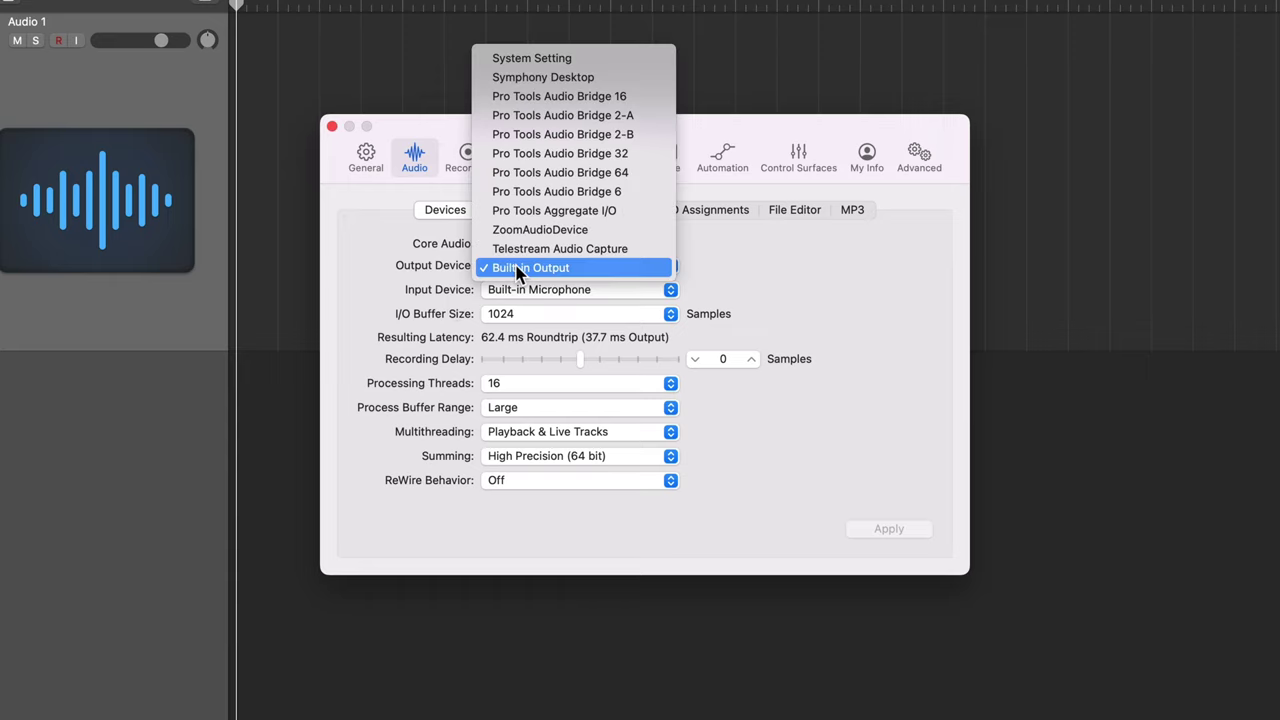
pyautogui.click(629, 78)
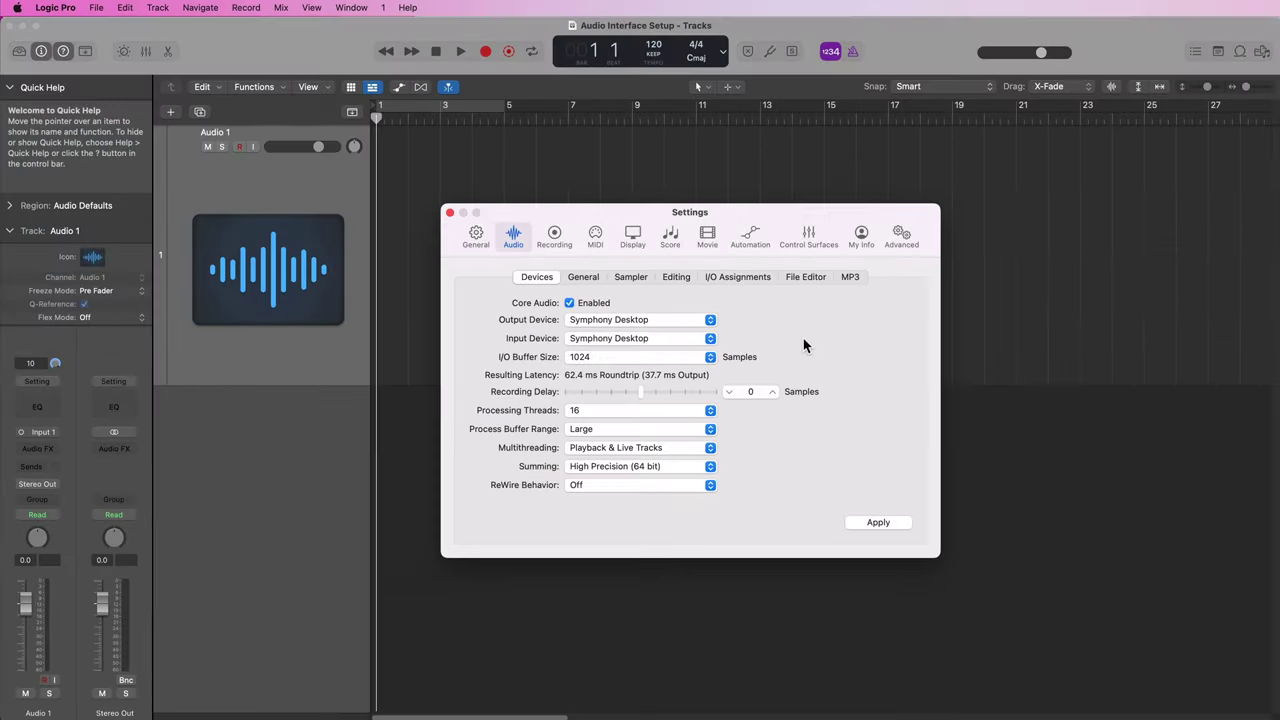
pyautogui.click(629, 359)
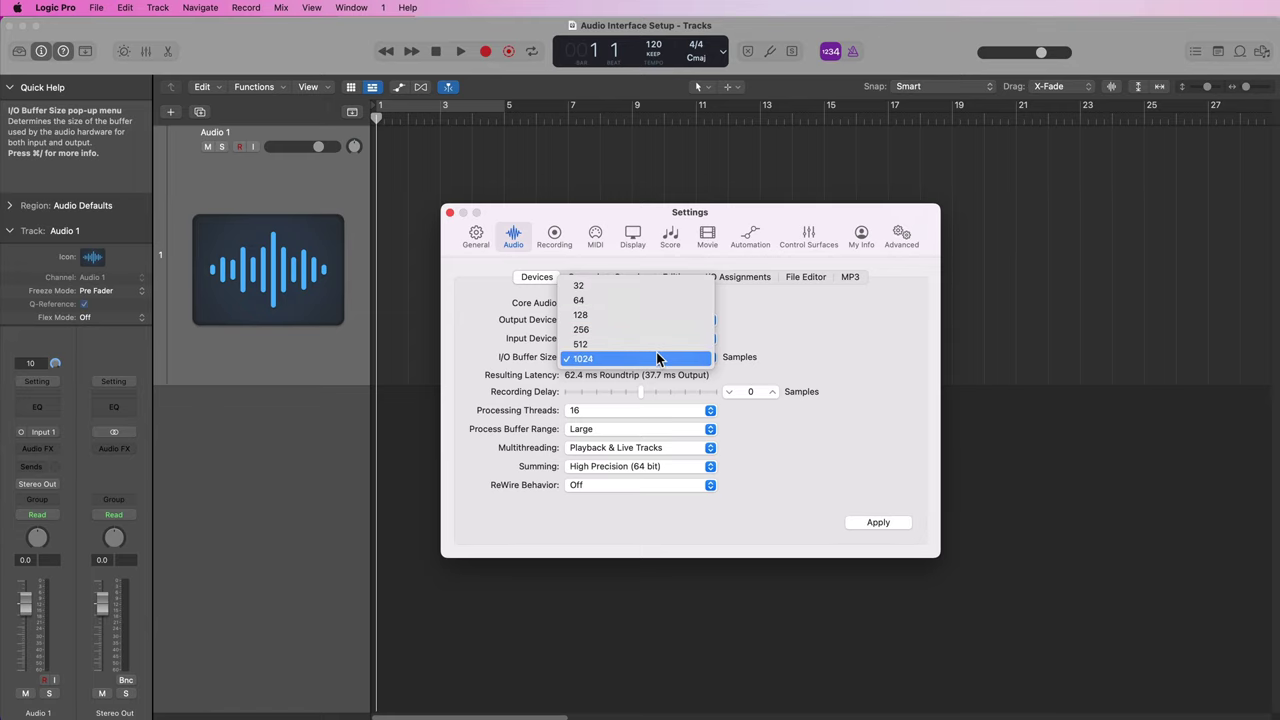
pyautogui.click(750, 347)
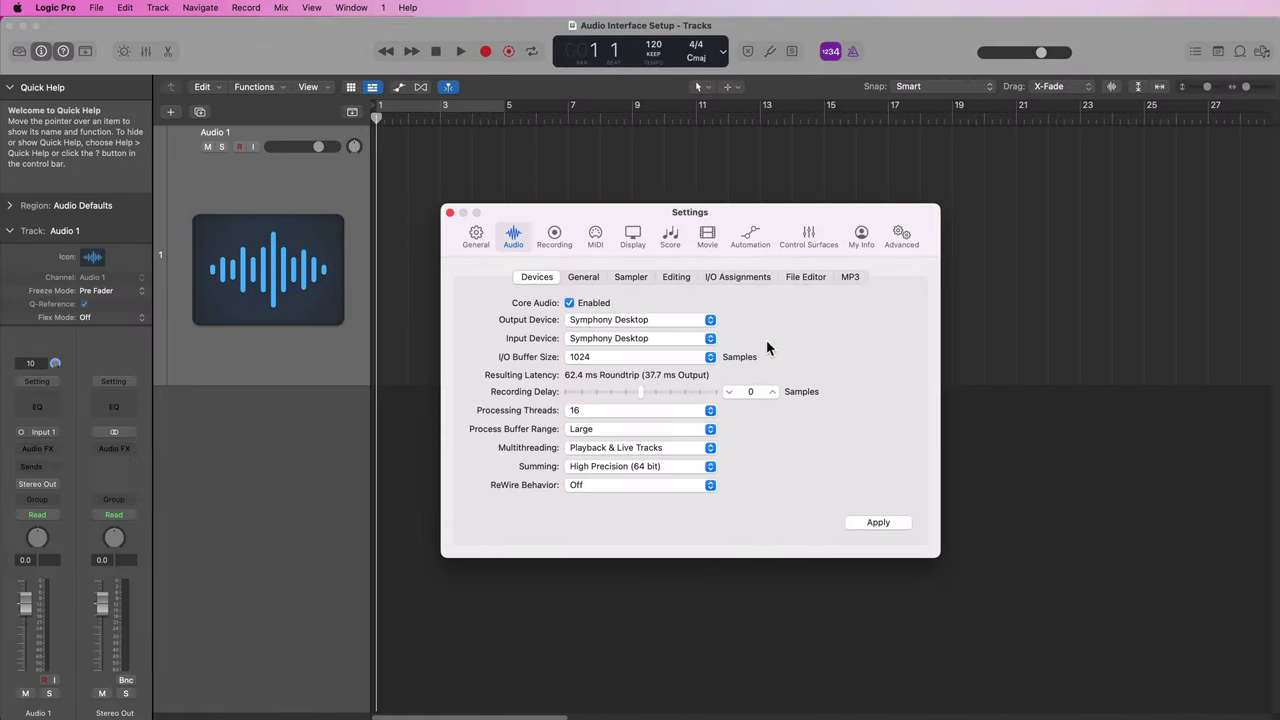
pyautogui.click(680, 357)
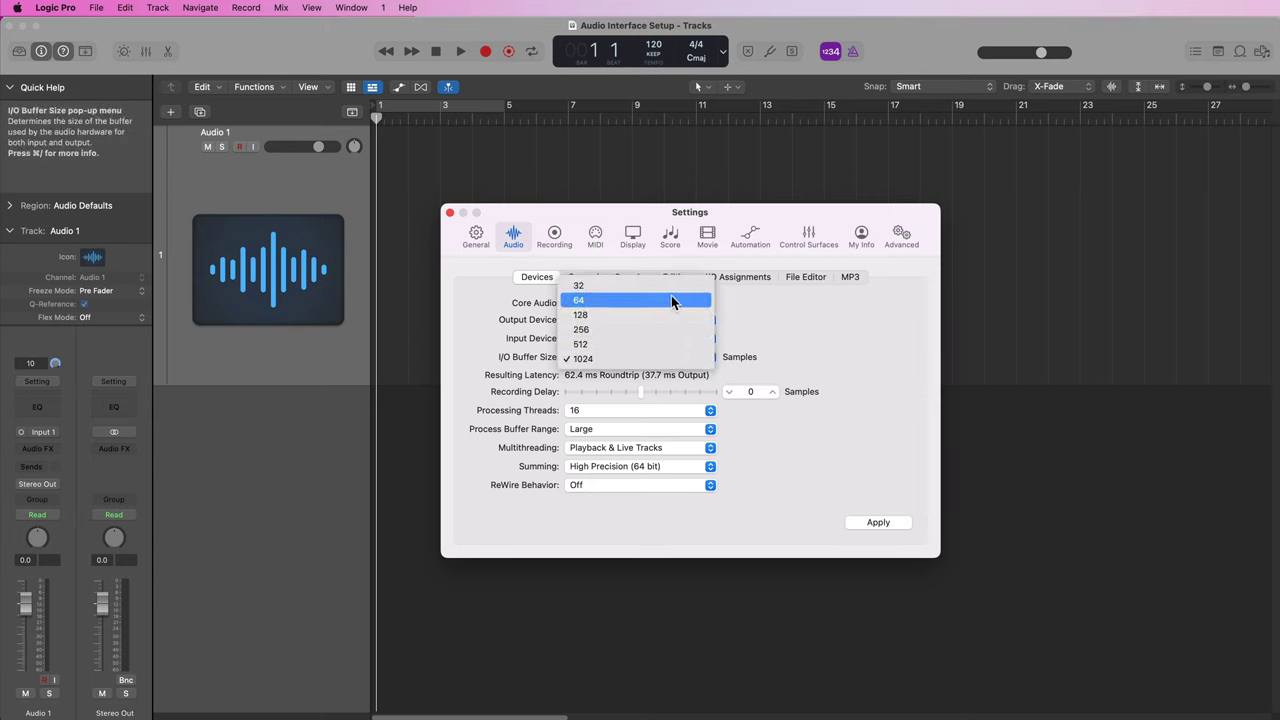
pyautogui.click(798, 355)
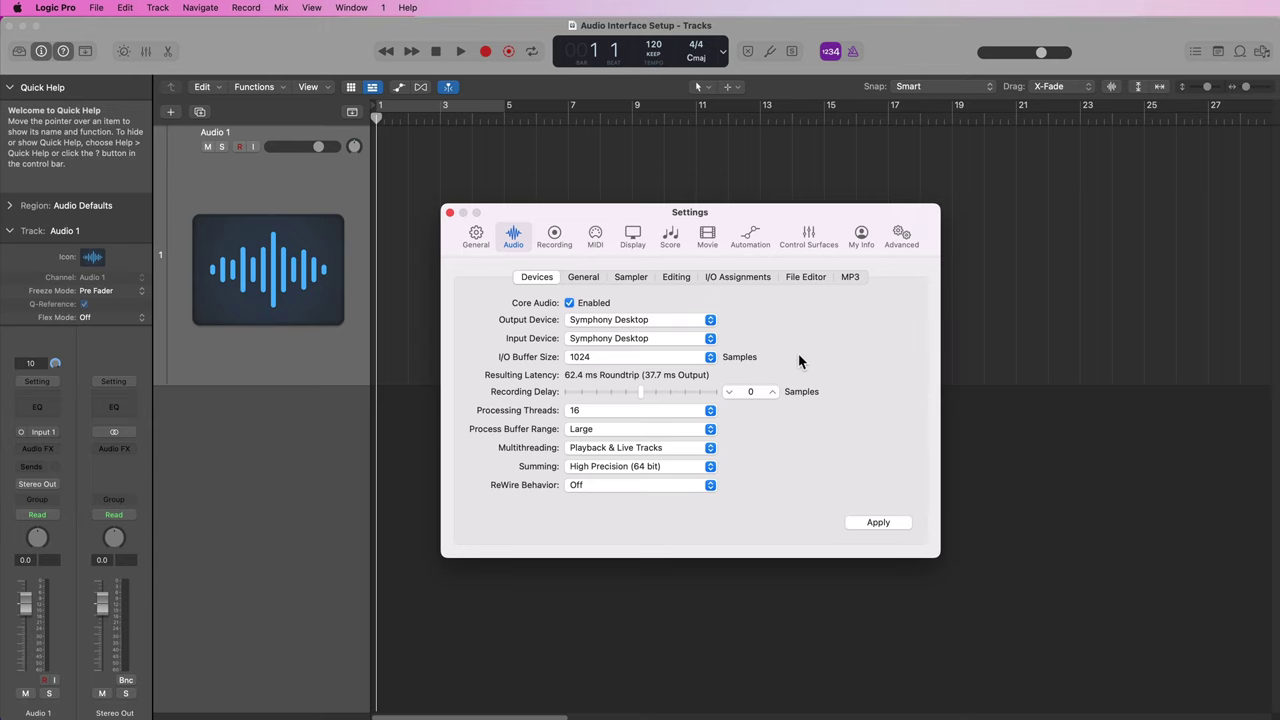
pyautogui.click(660, 358)
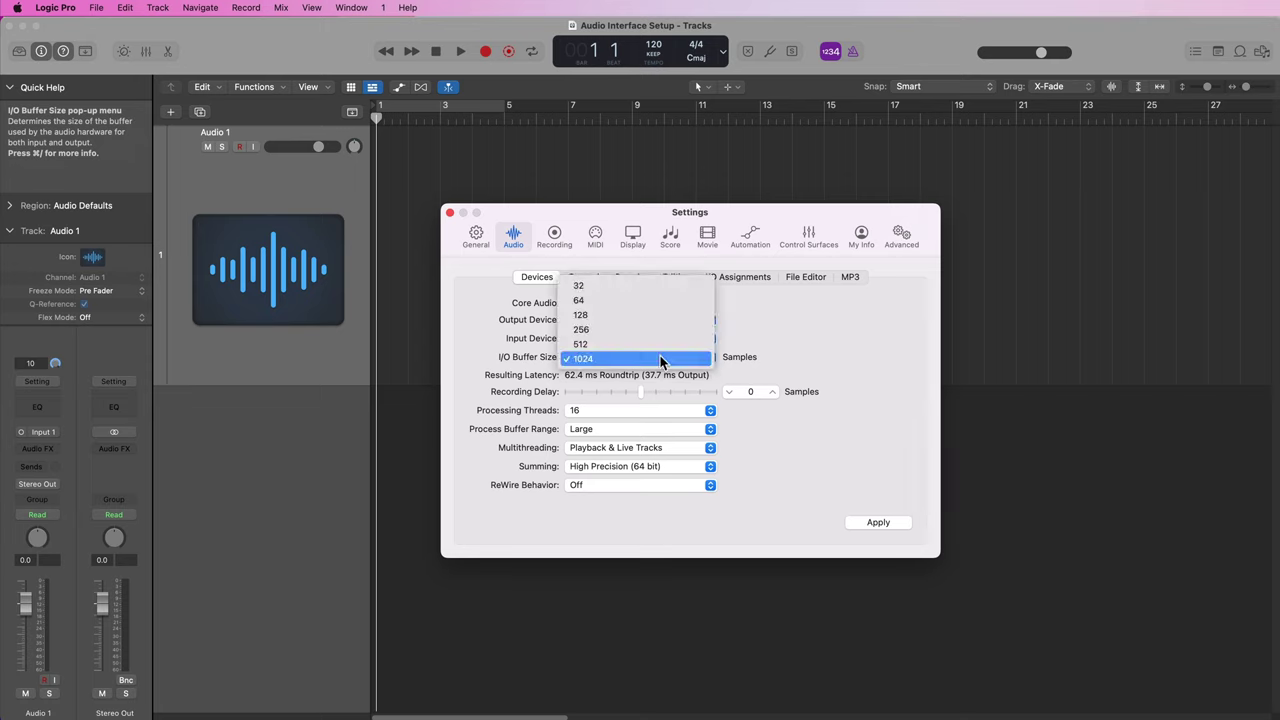
pyautogui.click(641, 287)
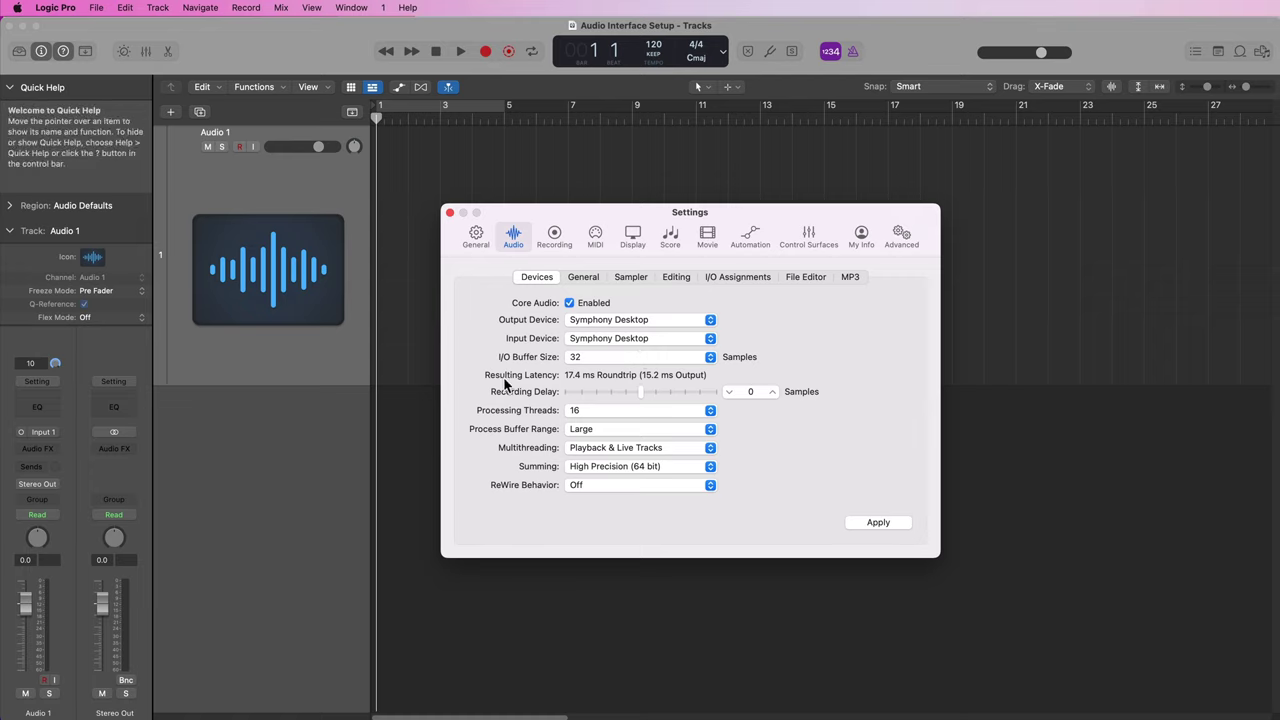
pyautogui.click(604, 357)
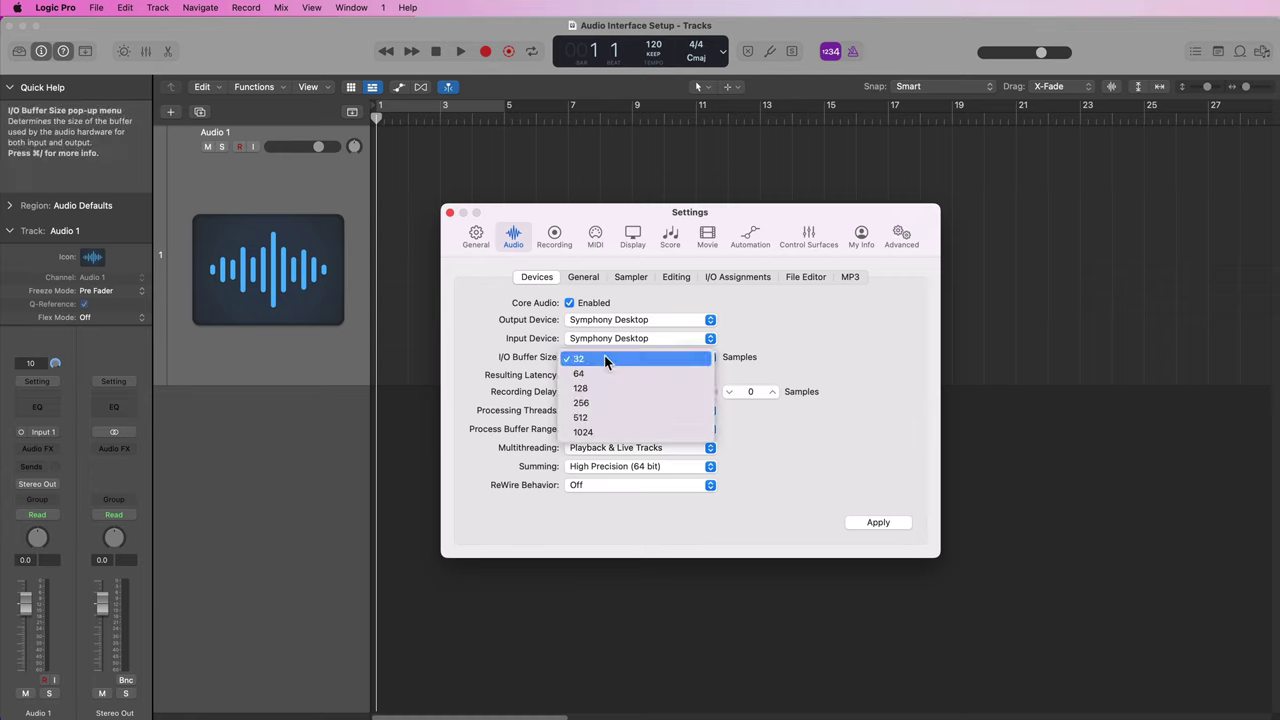
pyautogui.click(618, 432)
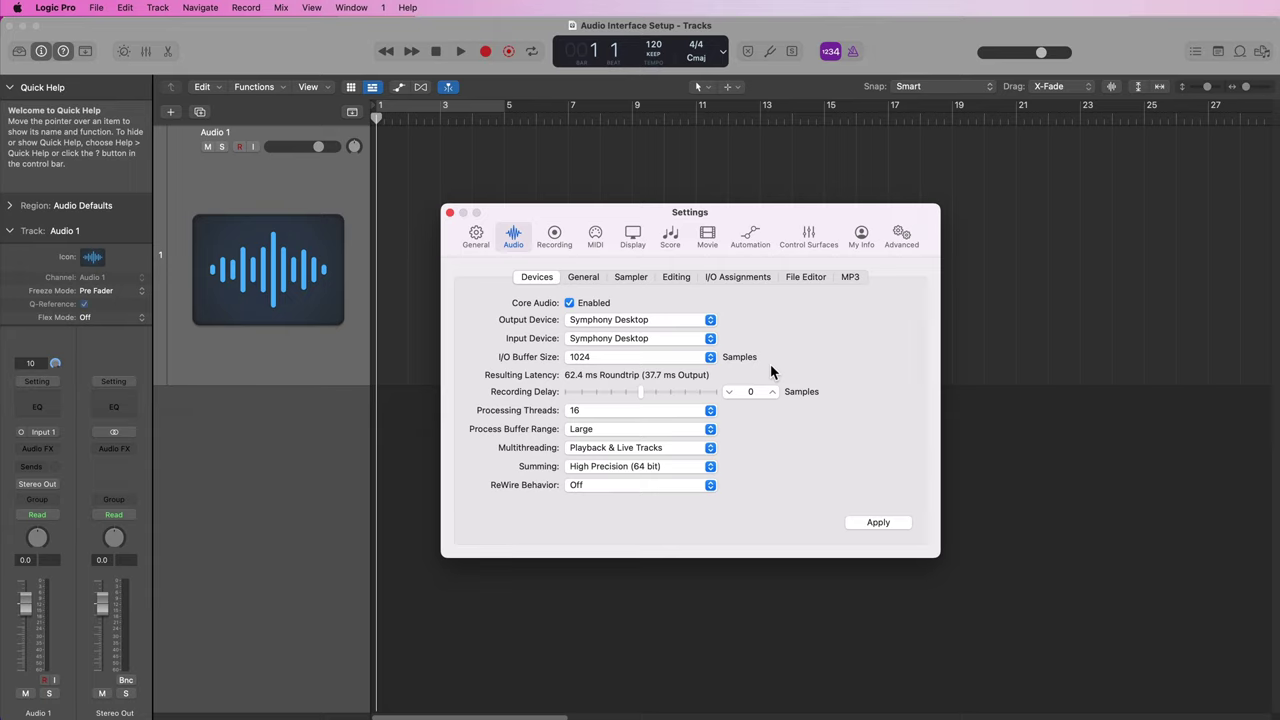
# Step: Set the I/O buffer size to 32 samples and apply the change
pyautogui.click(702, 357)
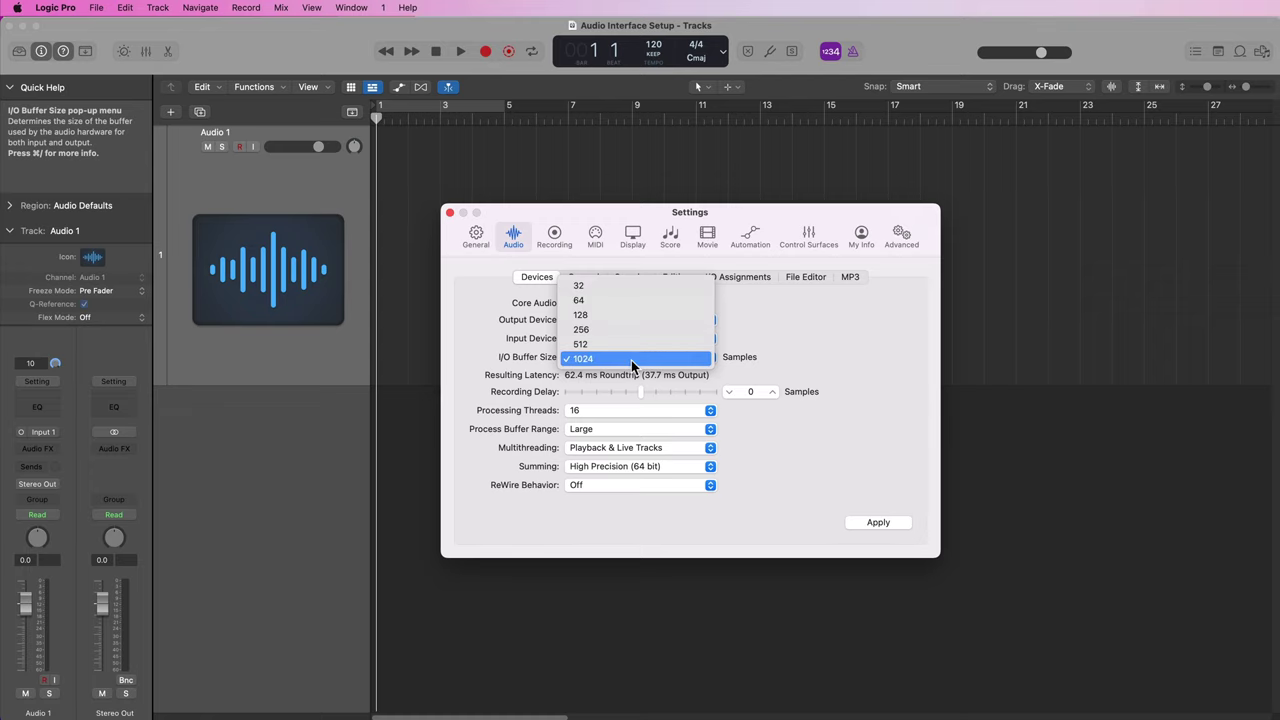
pyautogui.click(614, 286)
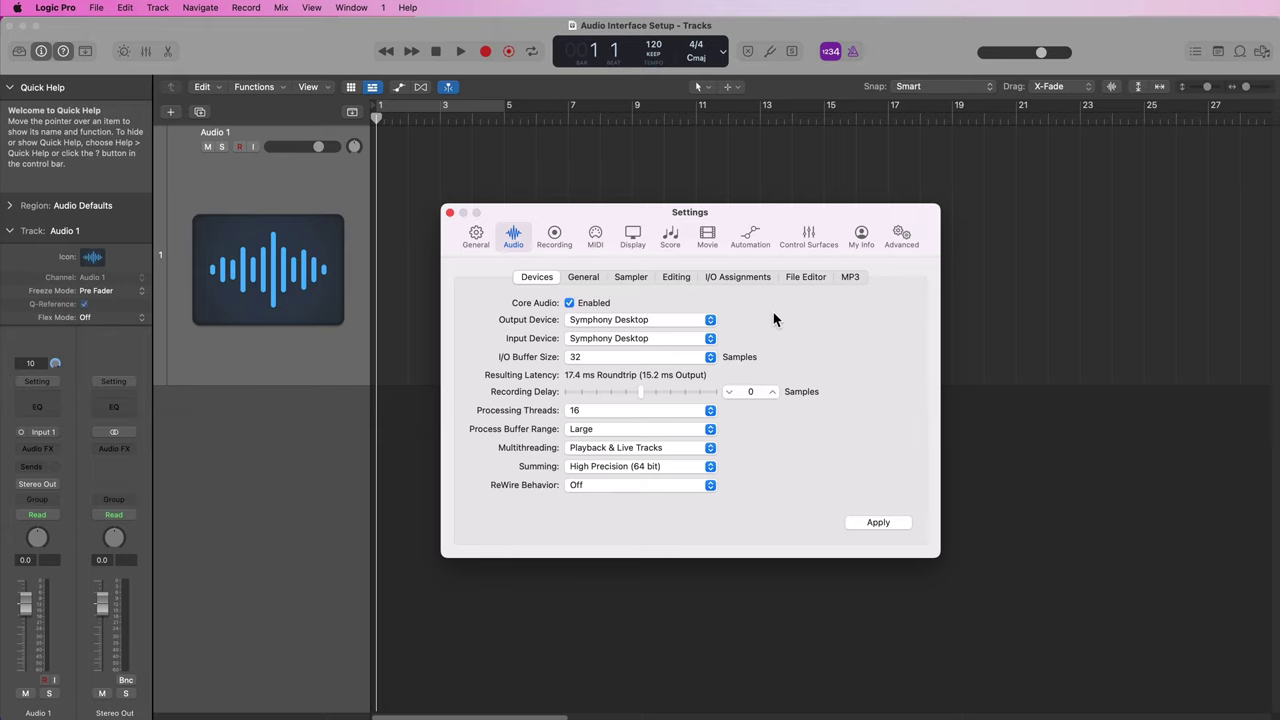
pyautogui.click(893, 520)
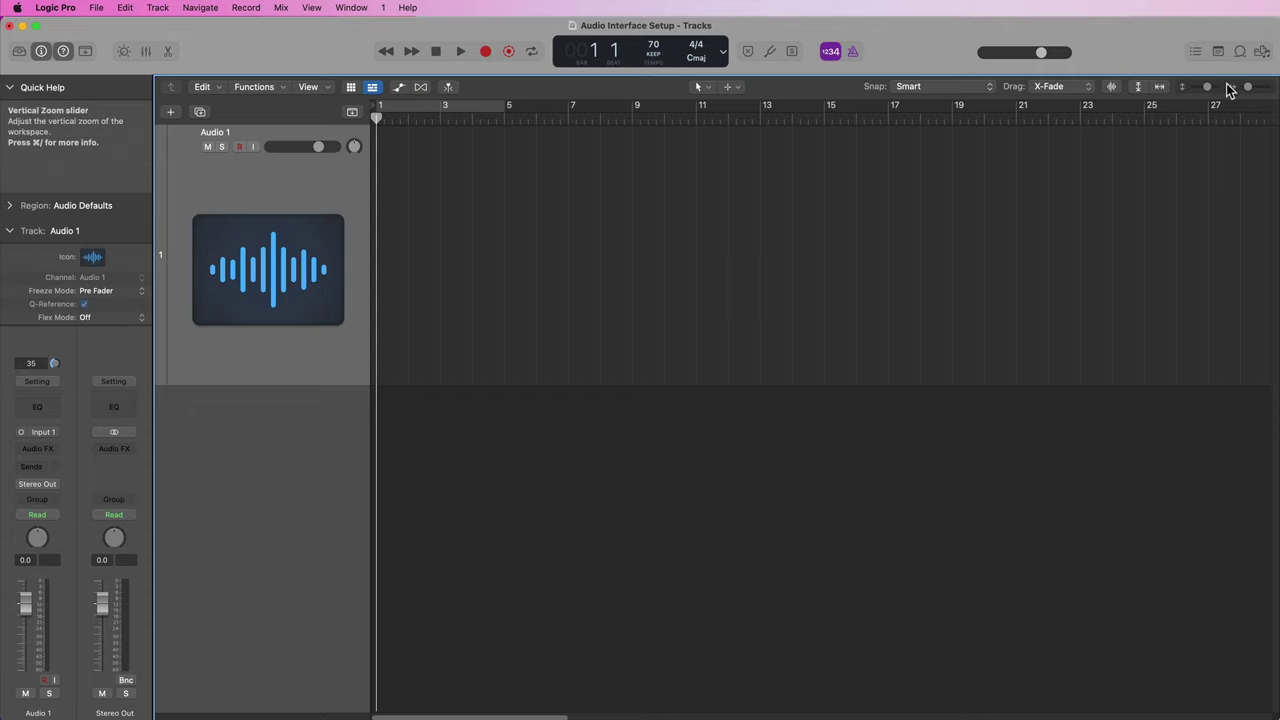
# Step: Add the 12-8 Electric Arpeggio 01 Apple Loop as track 2, then adjust track heights and zoom
pyautogui.click(1241, 53)
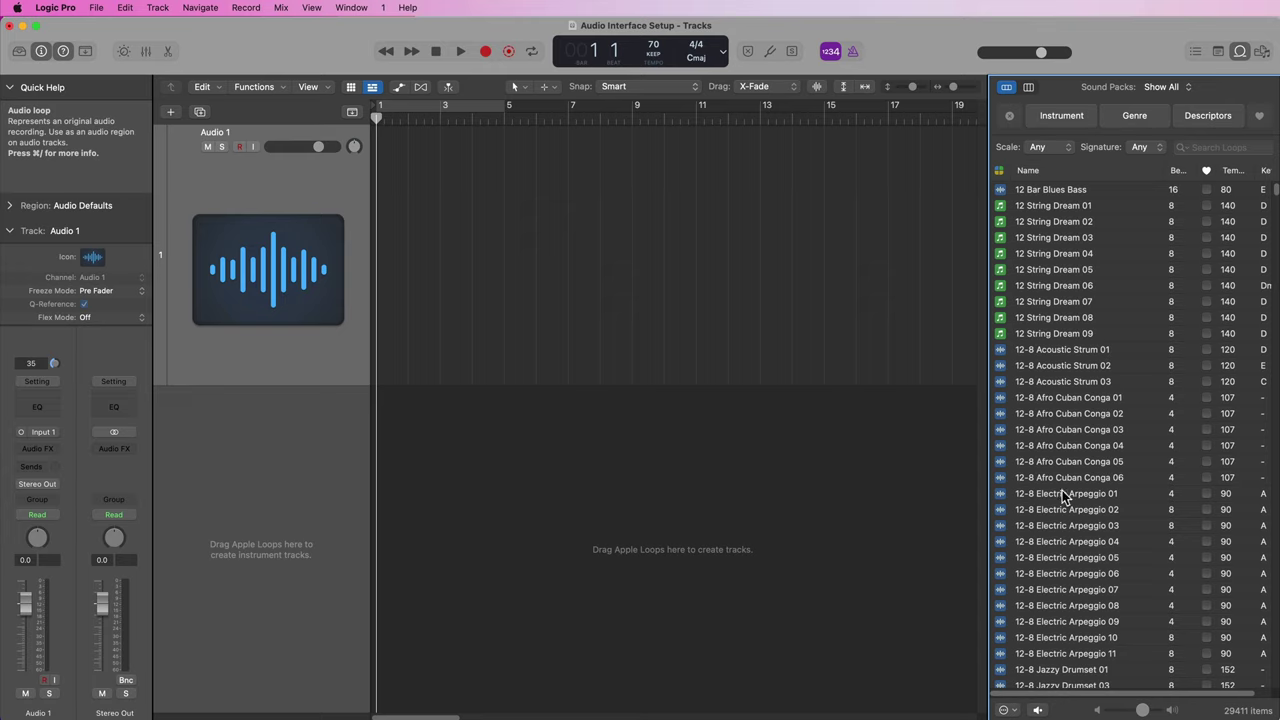
pyautogui.moveTo(1061, 492); pyautogui.dragTo(376, 450)
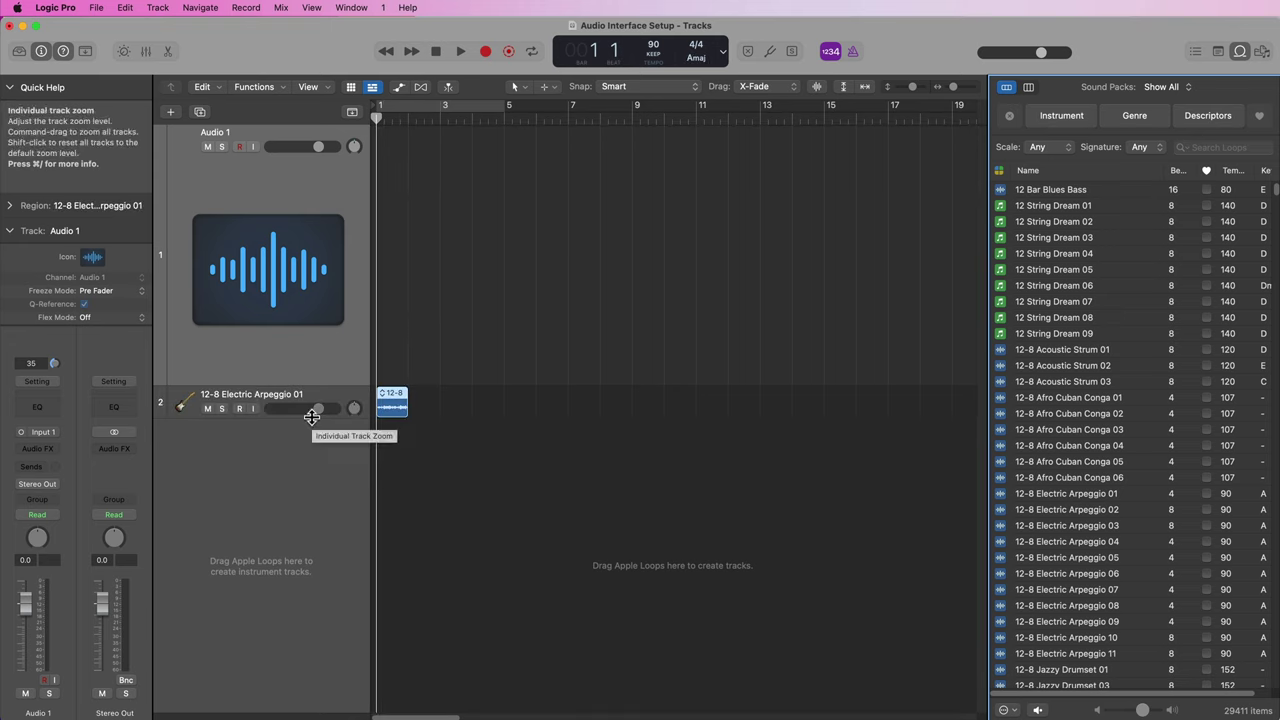
pyautogui.moveTo(311, 417); pyautogui.dragTo(297, 555)
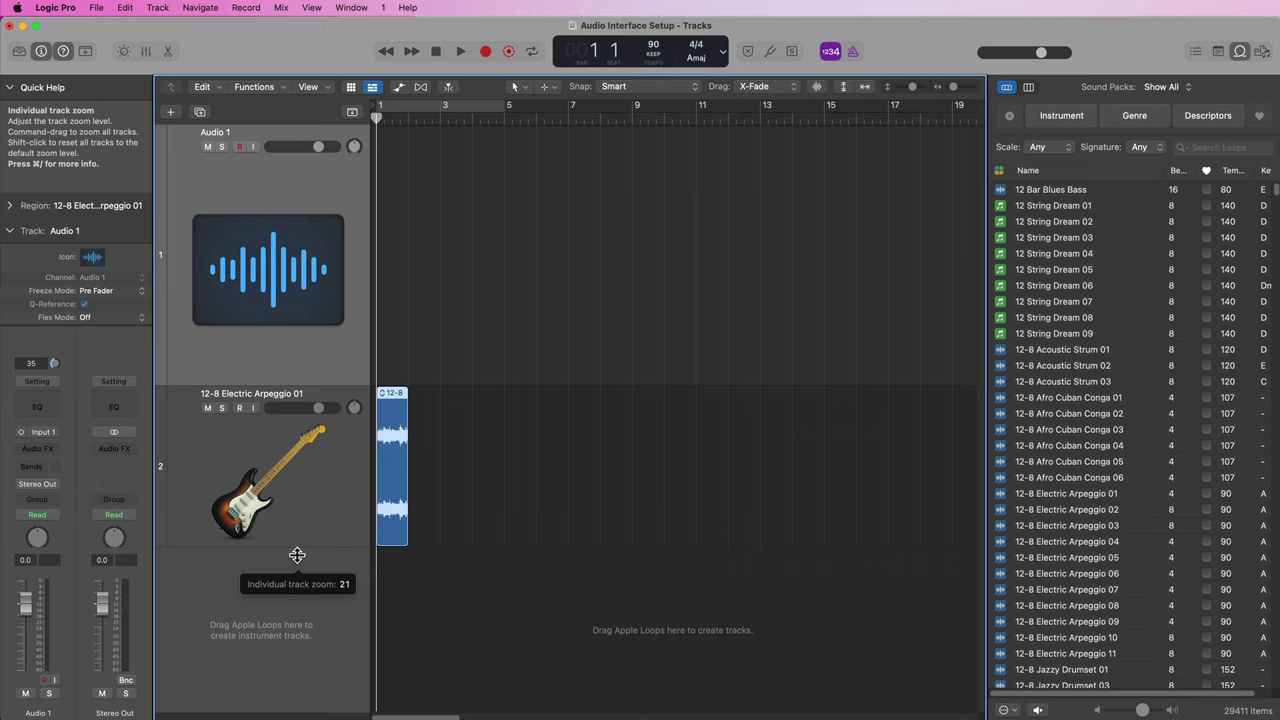
pyautogui.click(568, 481)
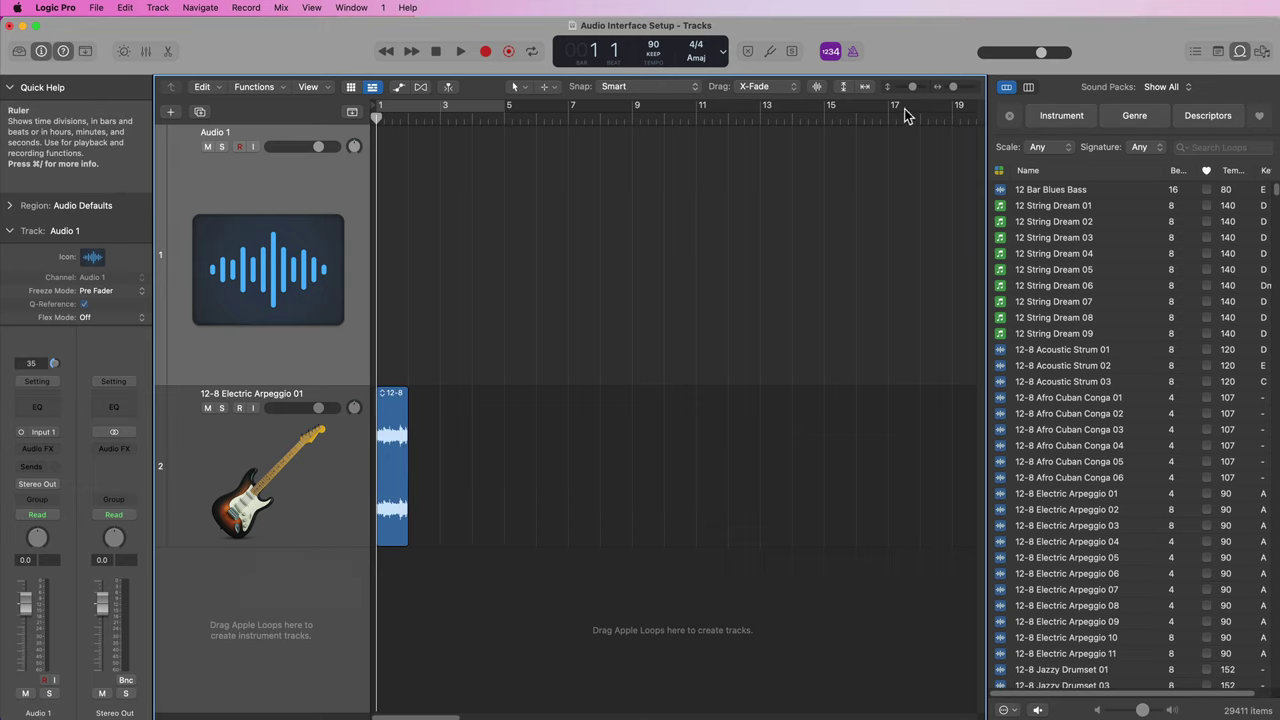
pyautogui.moveTo(889, 88); pyautogui.dragTo(880, 99)
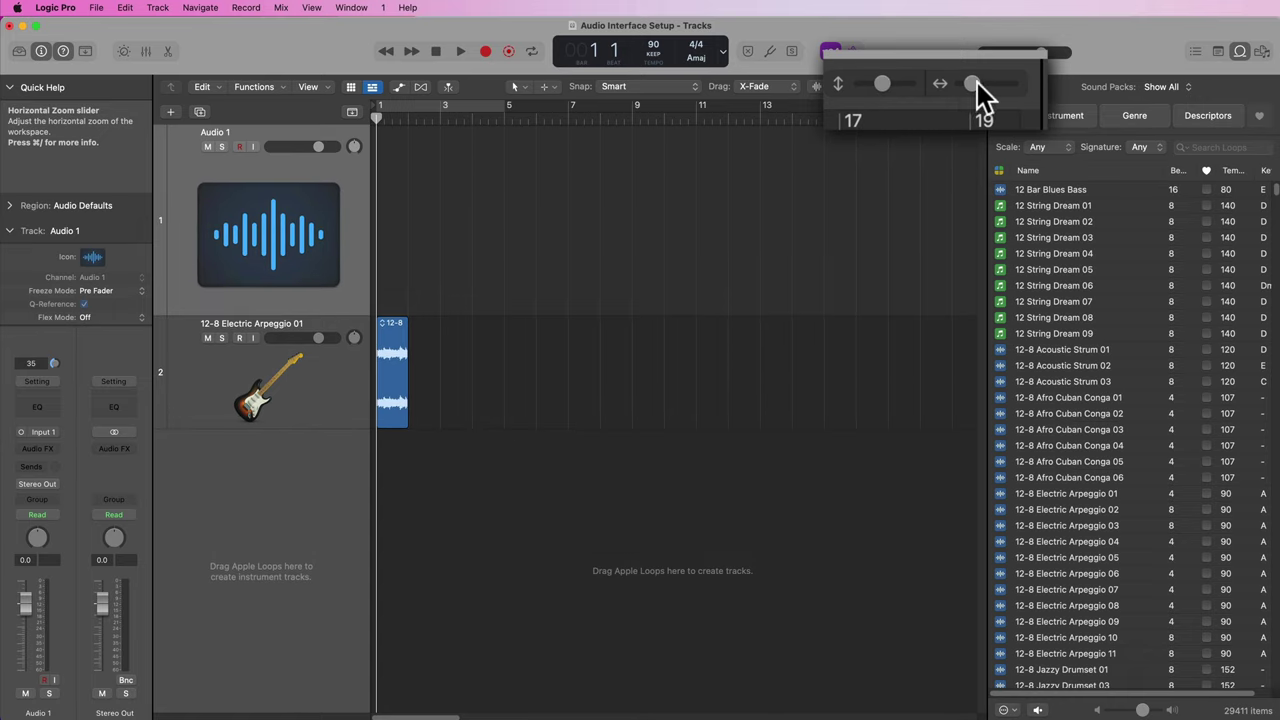
pyautogui.moveTo(977, 82); pyautogui.dragTo(997, 85)
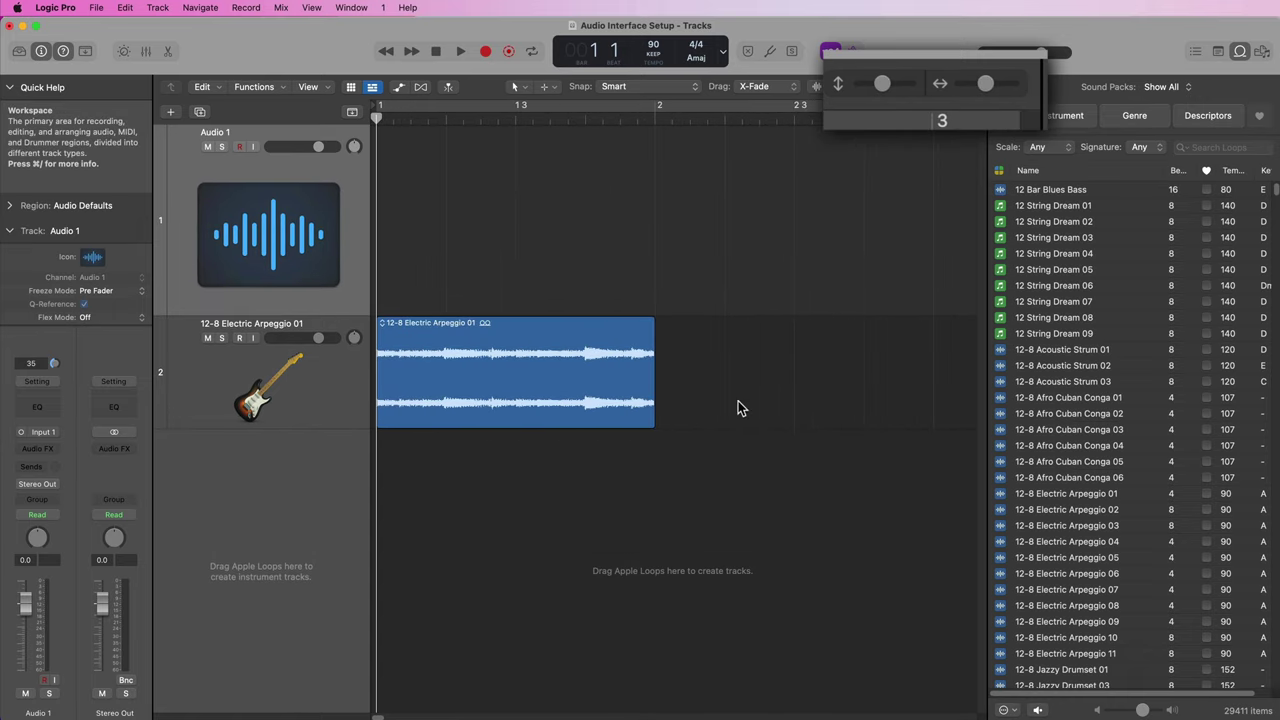
pyautogui.click(509, 402)
# Step: Play the 12-8 Electric Arpeggio 01 loop twice from bar 1, then select its track
pyautogui.click(479, 520)
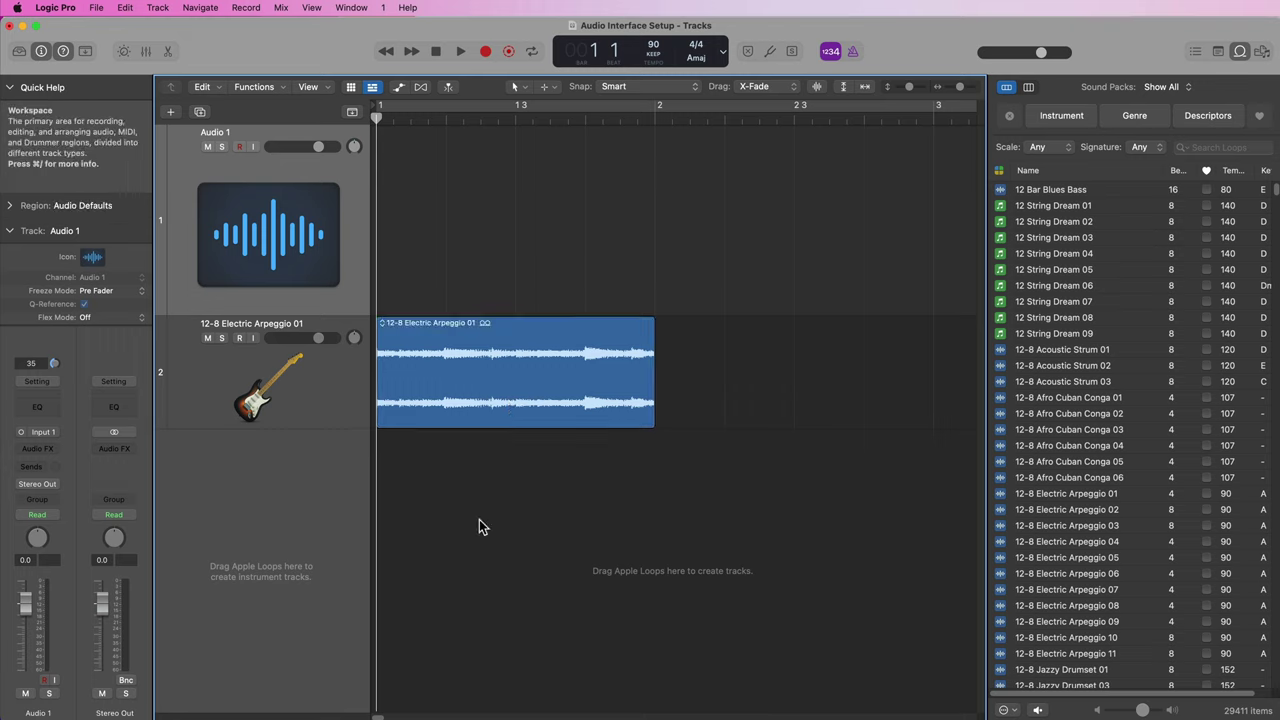
pyautogui.press('space')
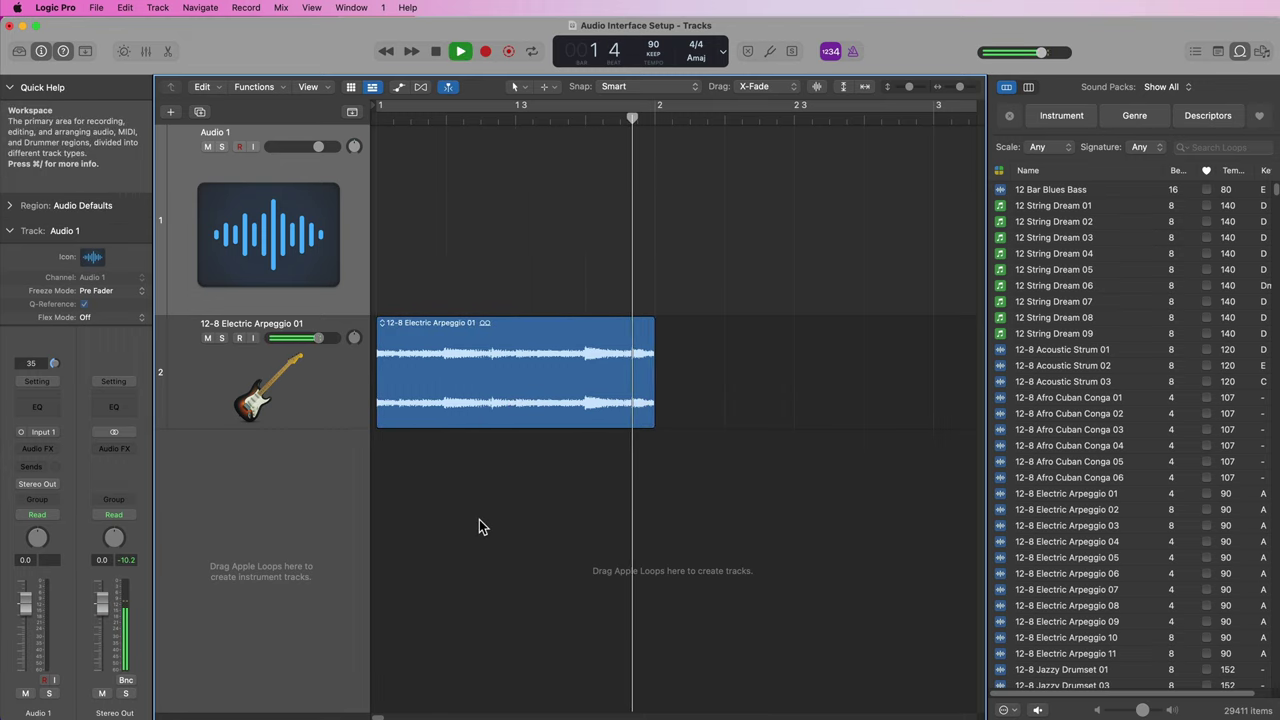
pyautogui.press('space')
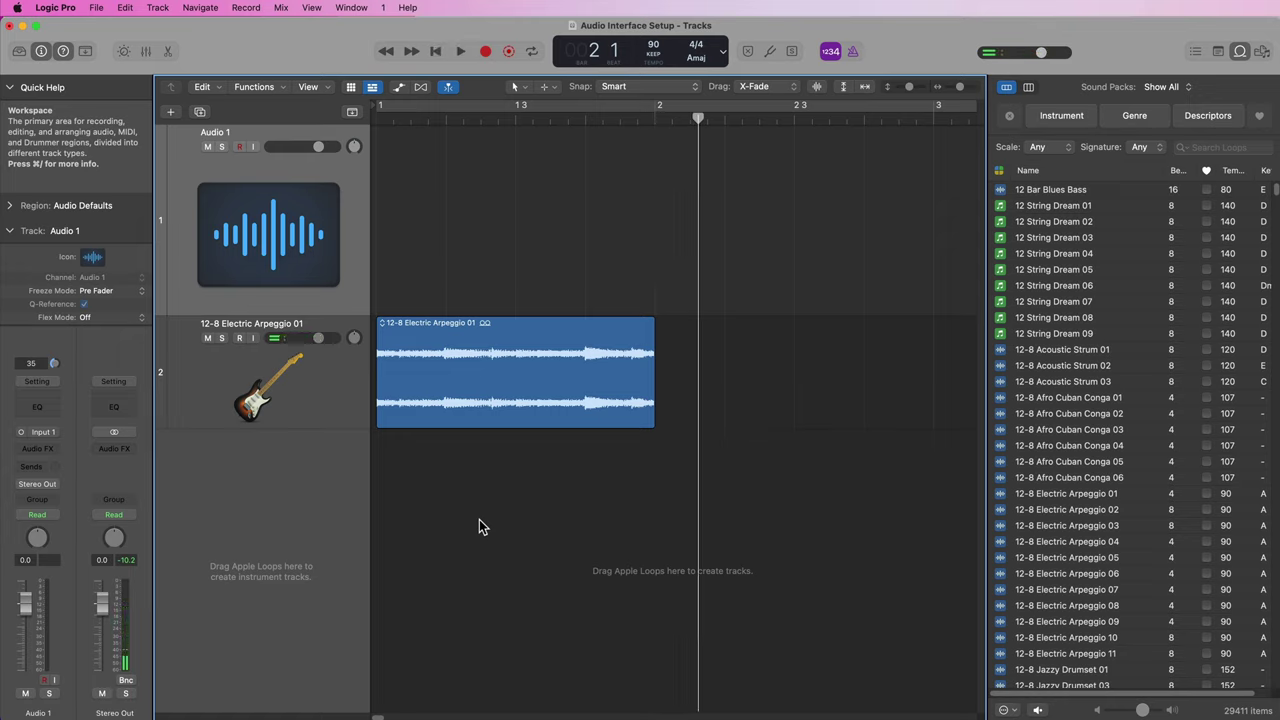
pyautogui.press('Return')
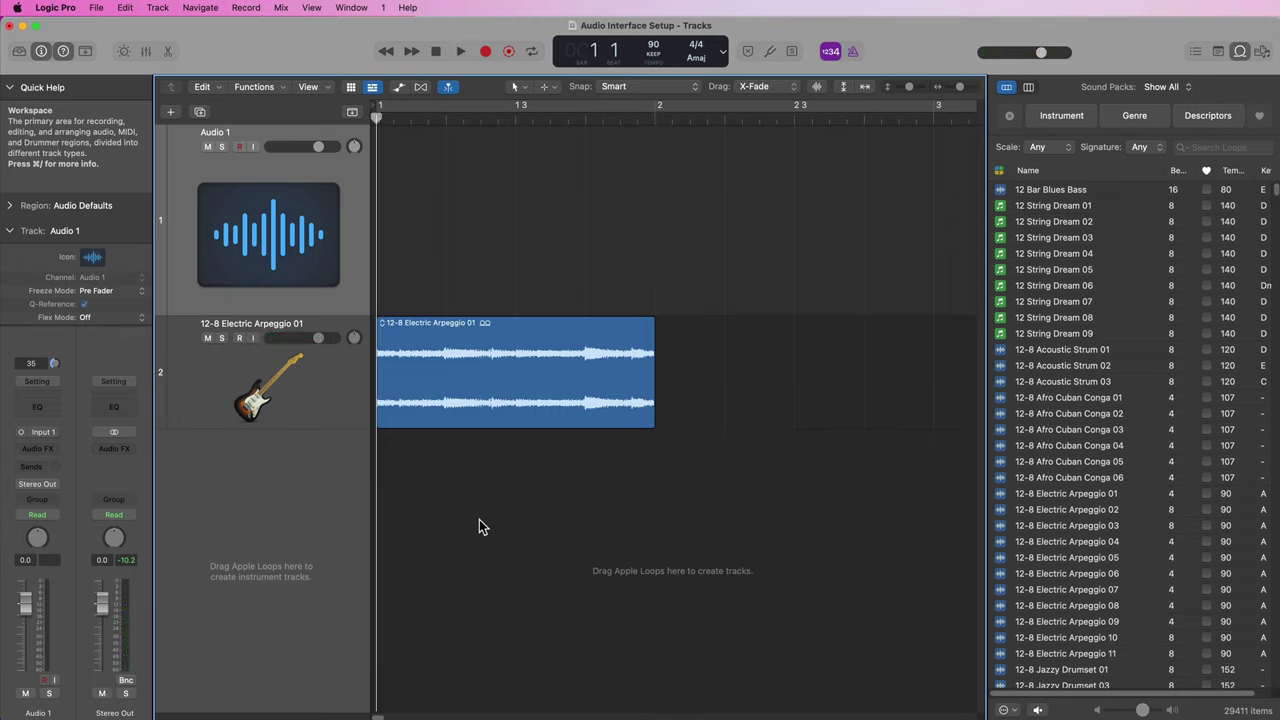
pyautogui.press('space')
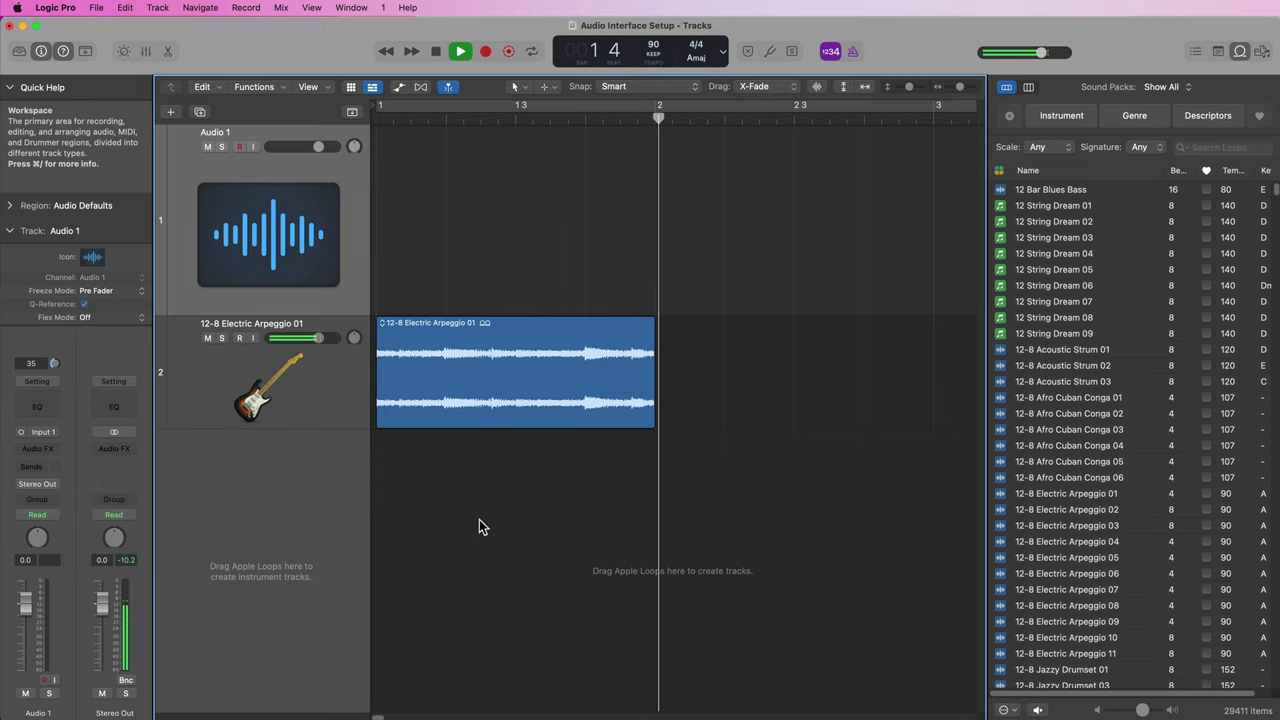
pyautogui.press('space')
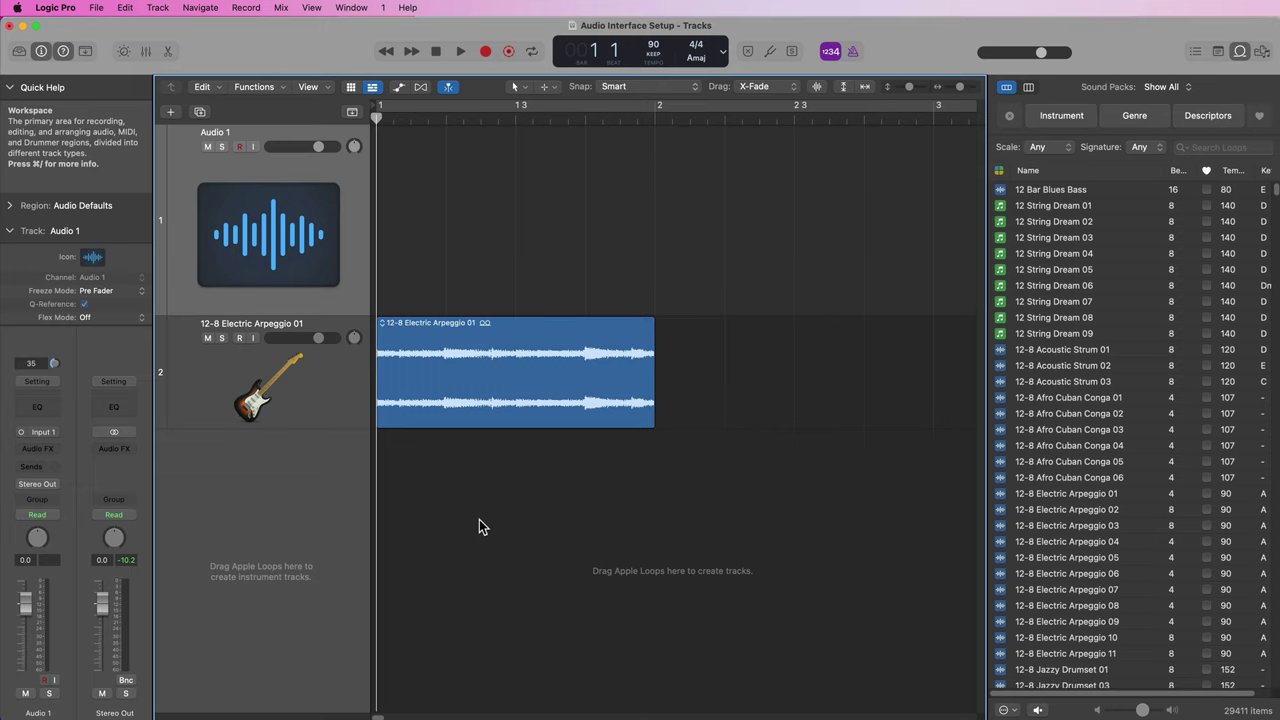
pyautogui.click(340, 380)
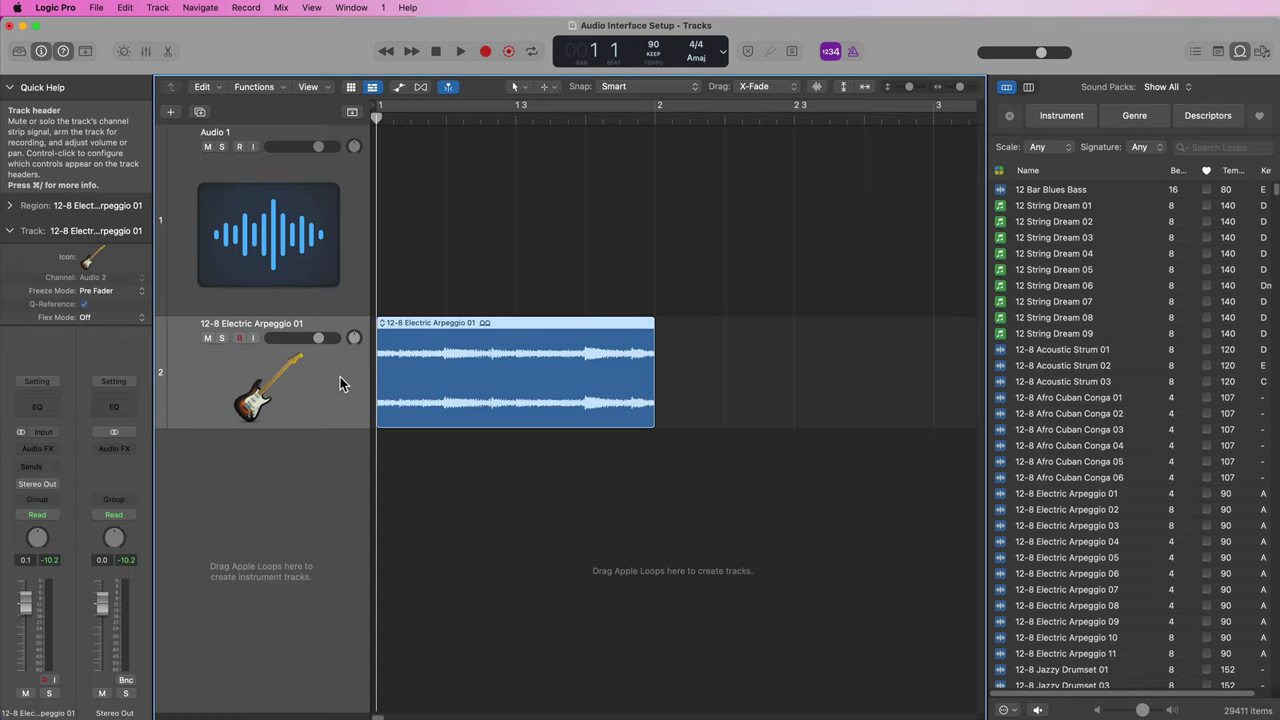
# Step: Delete the arpeggio region and add a Classic Electric Piano software instrument track
pyautogui.press('Delete')
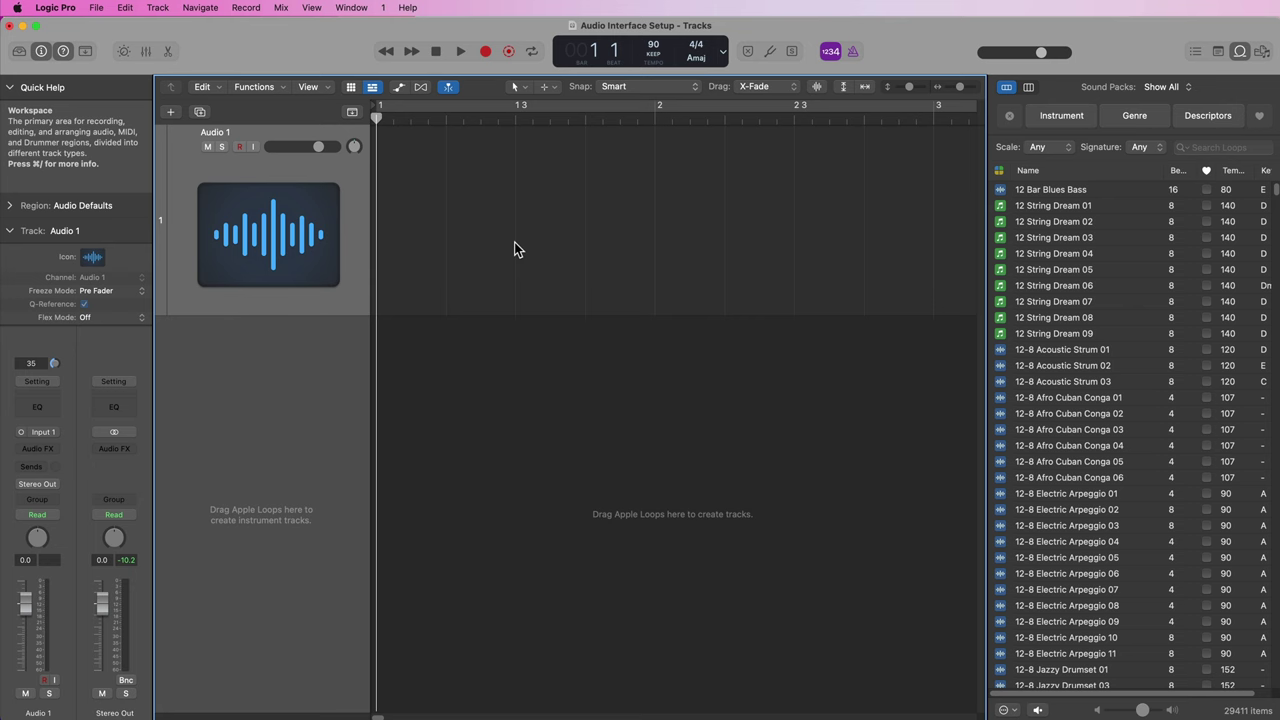
pyautogui.press('alt+super+n')
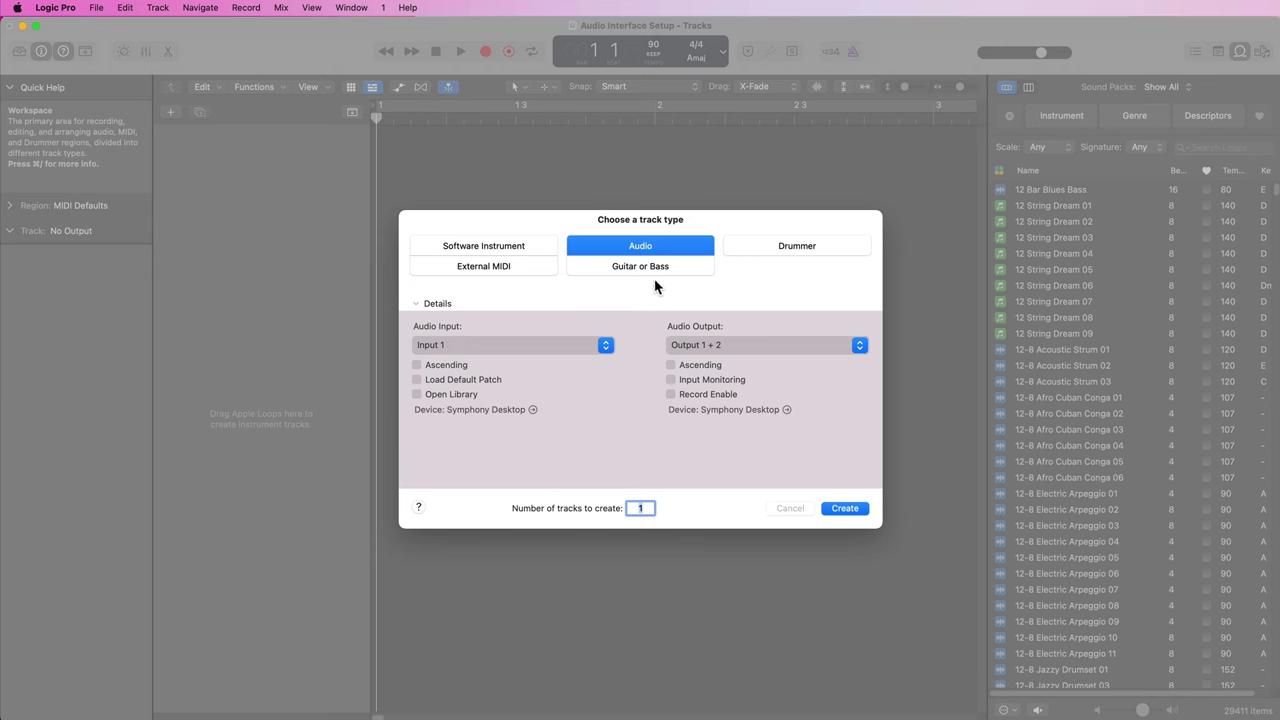
pyautogui.click(547, 248)
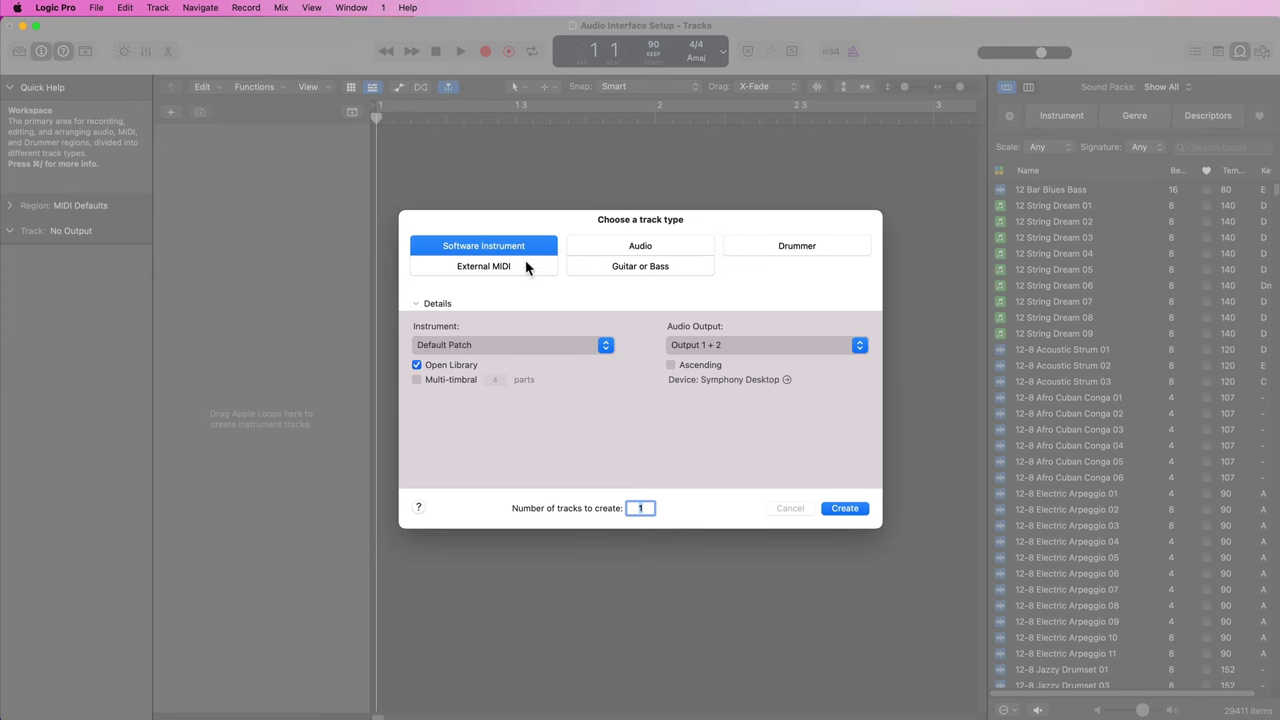
pyautogui.click(843, 508)
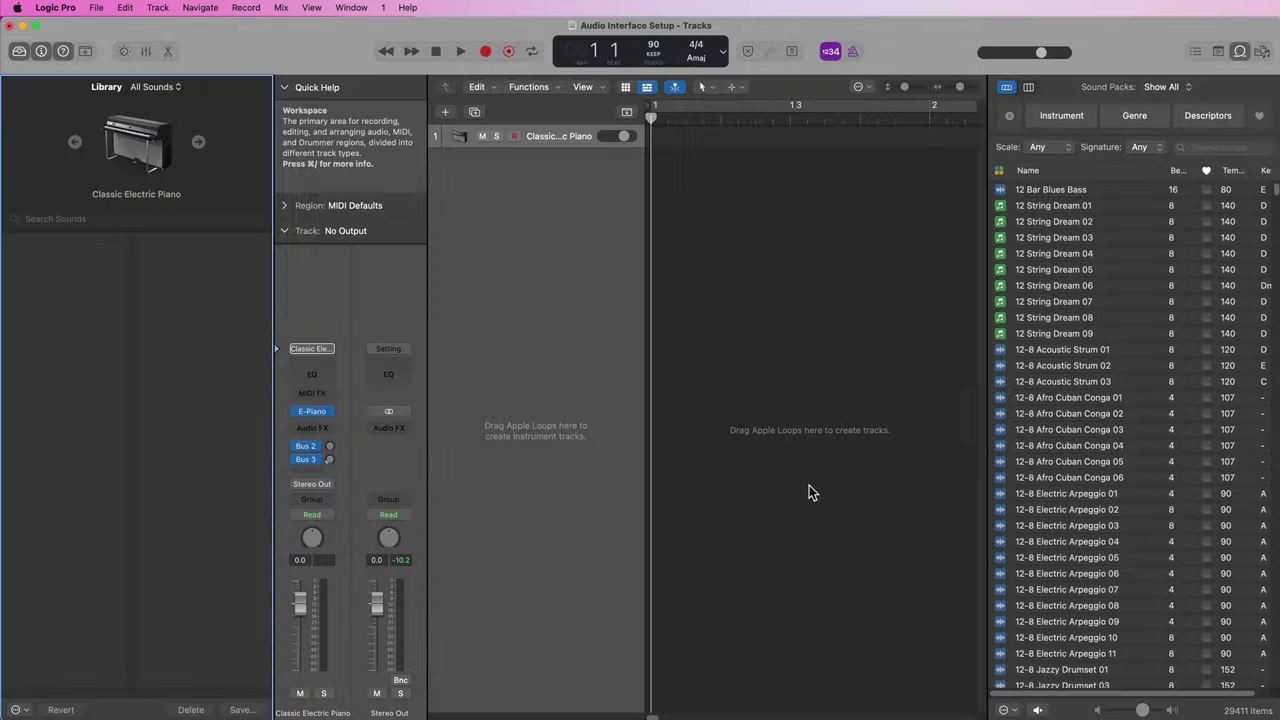
pyautogui.click(19, 51)
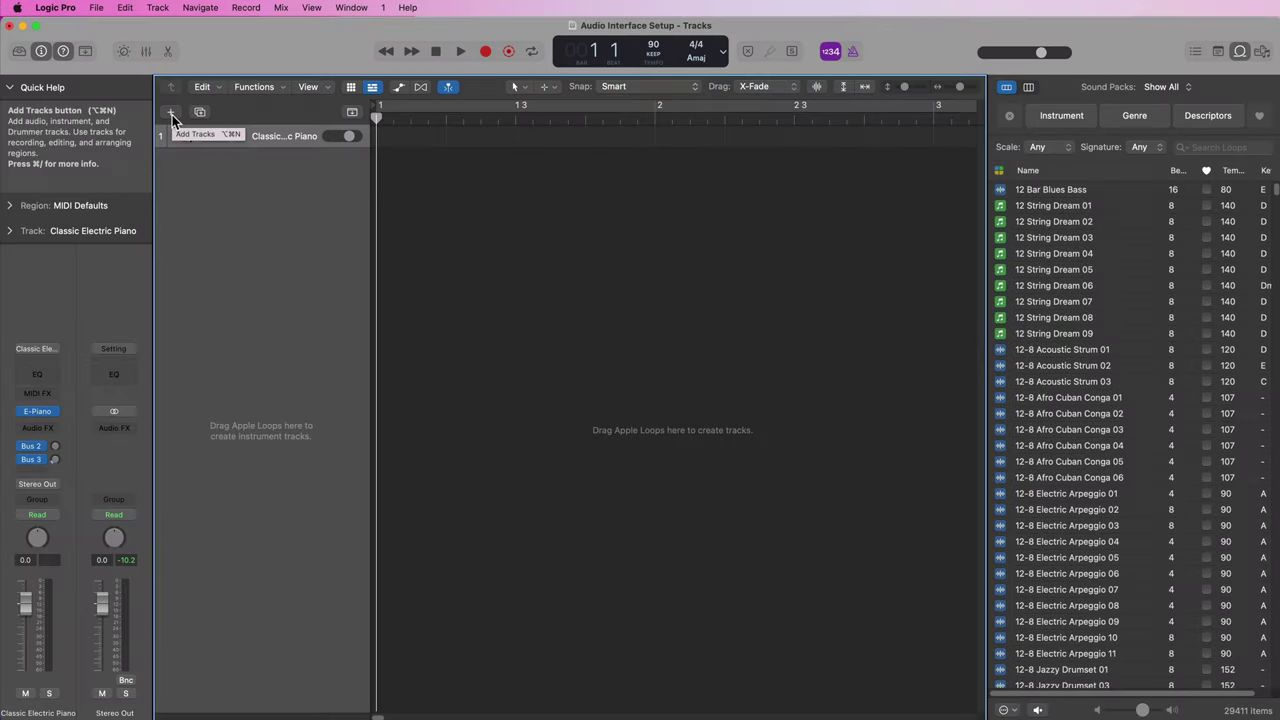
pyautogui.click(172, 115)
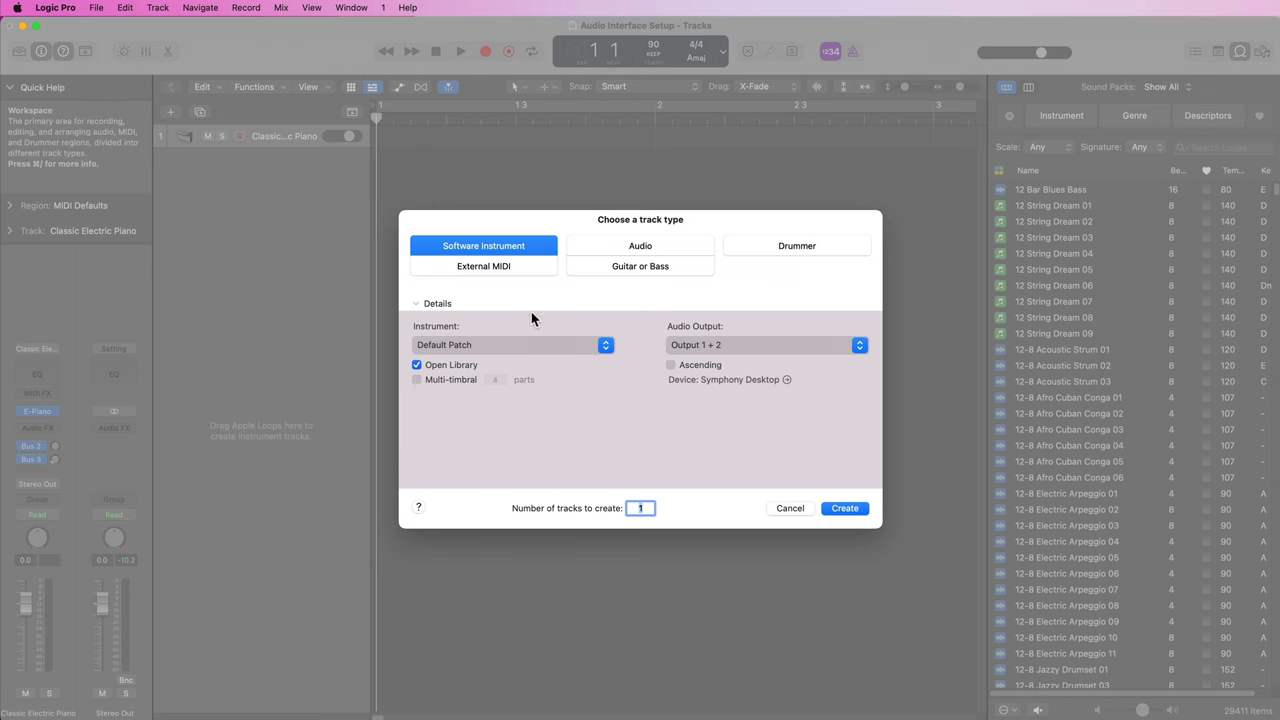
# Step: Create a taller Audio 1 track and delete the Classic Electric Piano track
pyautogui.click(672, 250)
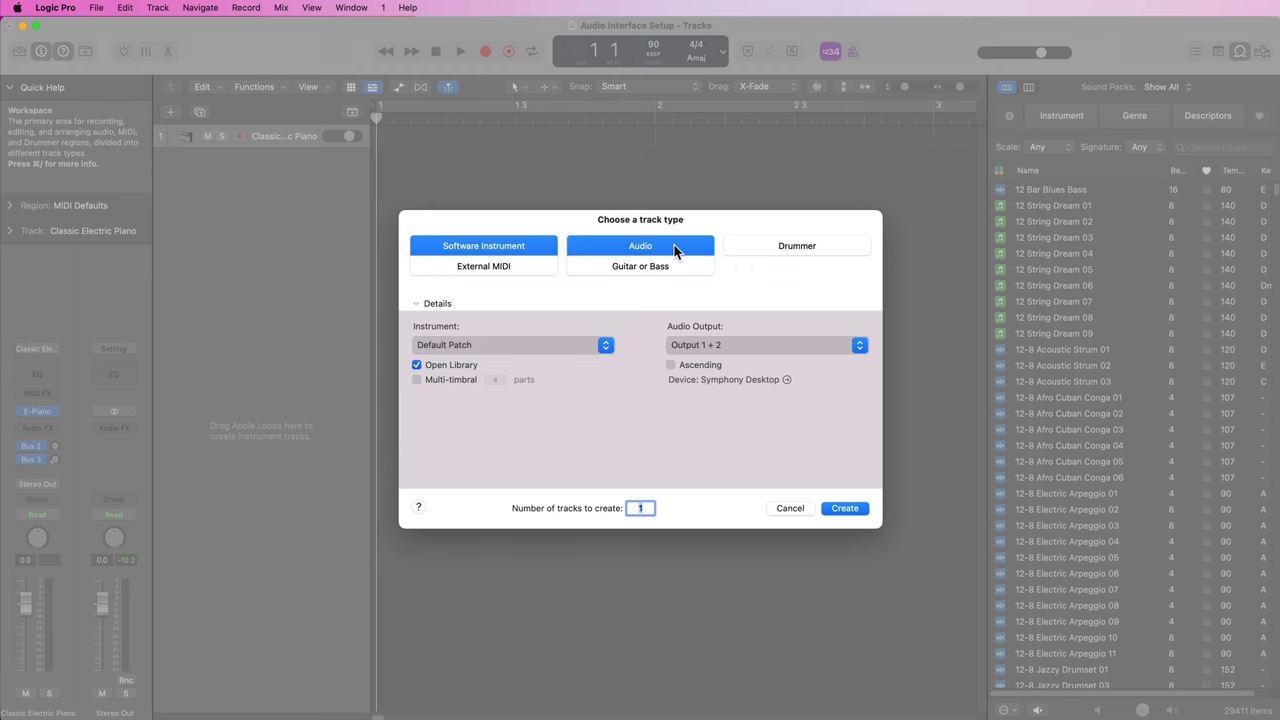
pyautogui.click(845, 508)
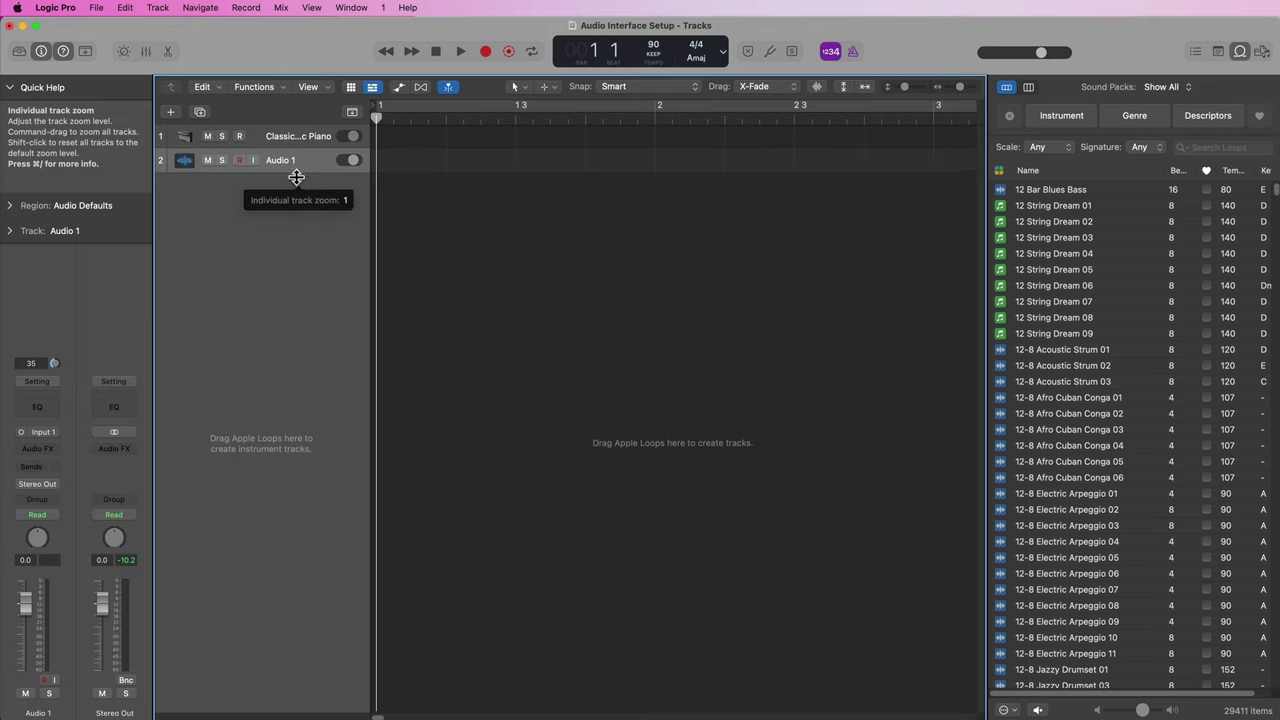
pyautogui.moveTo(299, 172); pyautogui.dragTo(286, 434)
pyautogui.click(301, 143)
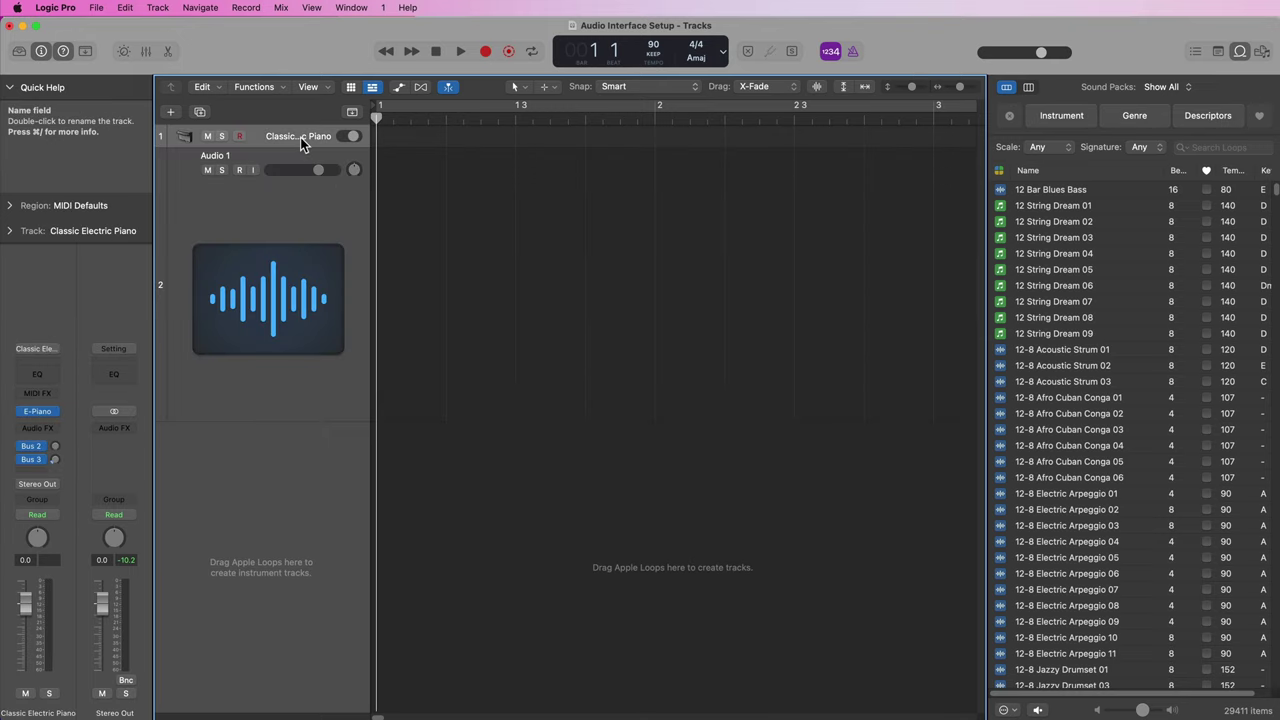
pyautogui.press('super+BackSpace')
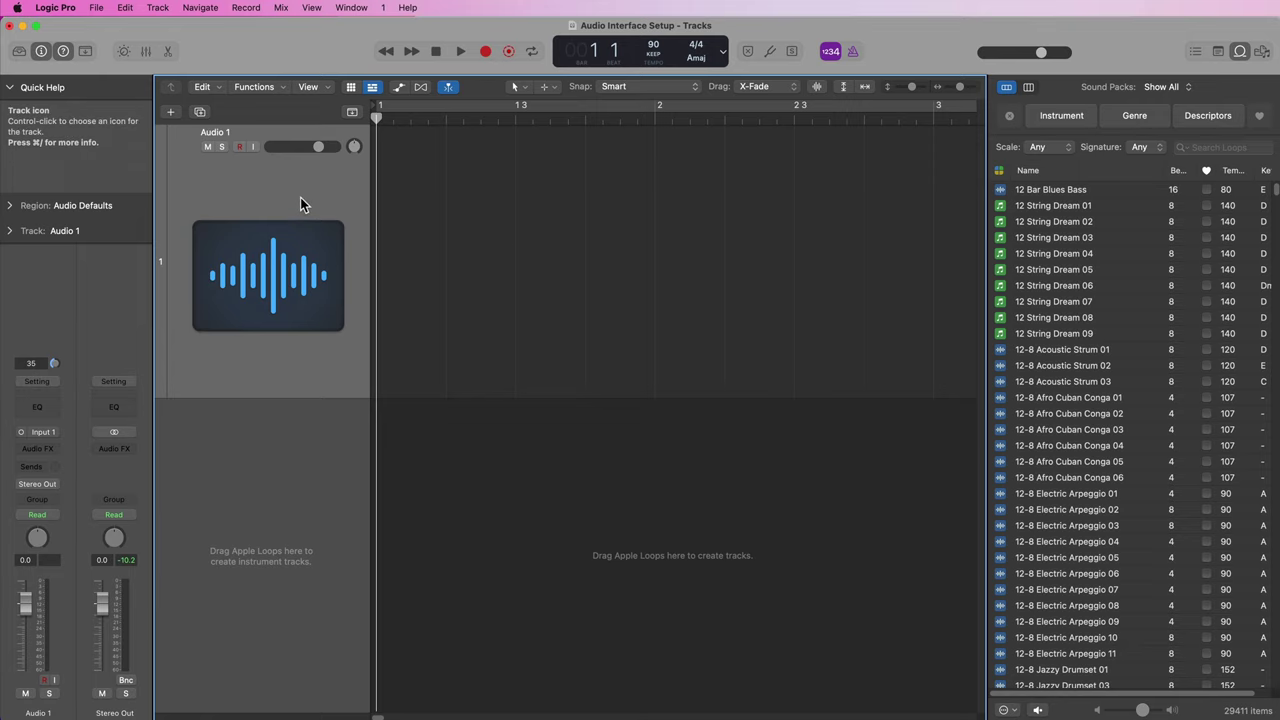
pyautogui.click(41, 53)
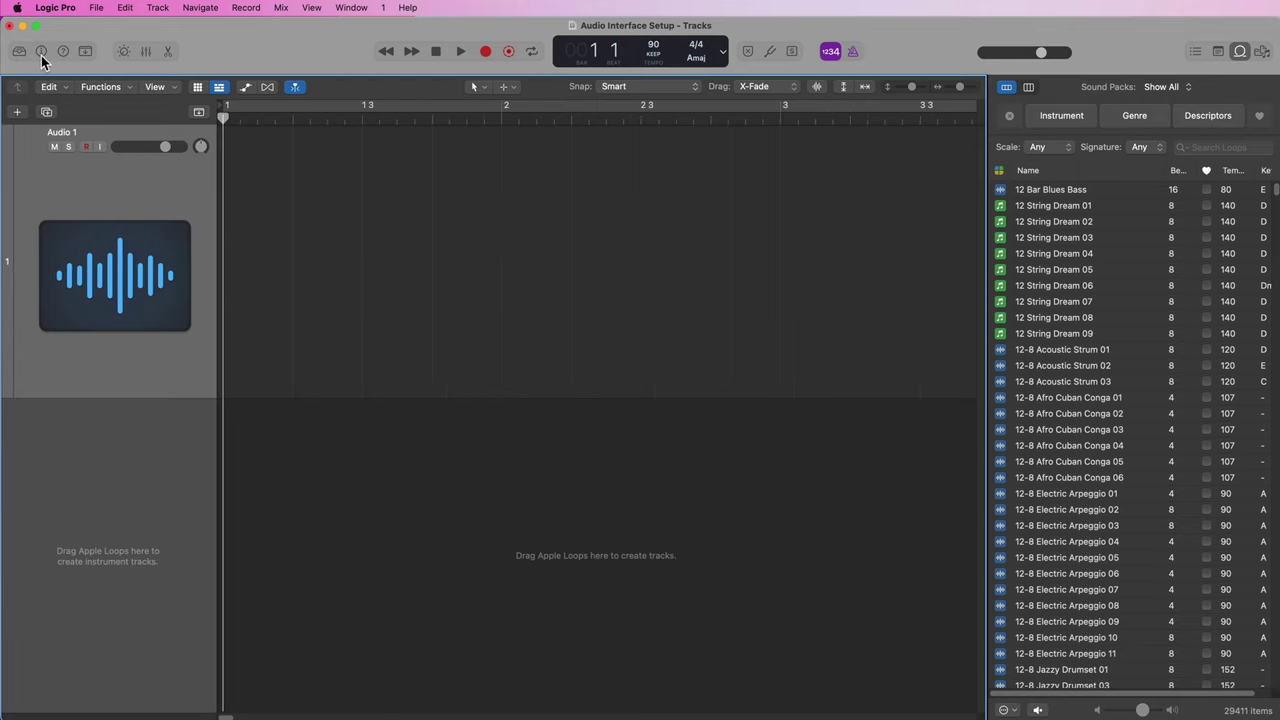
pyautogui.click(41, 55)
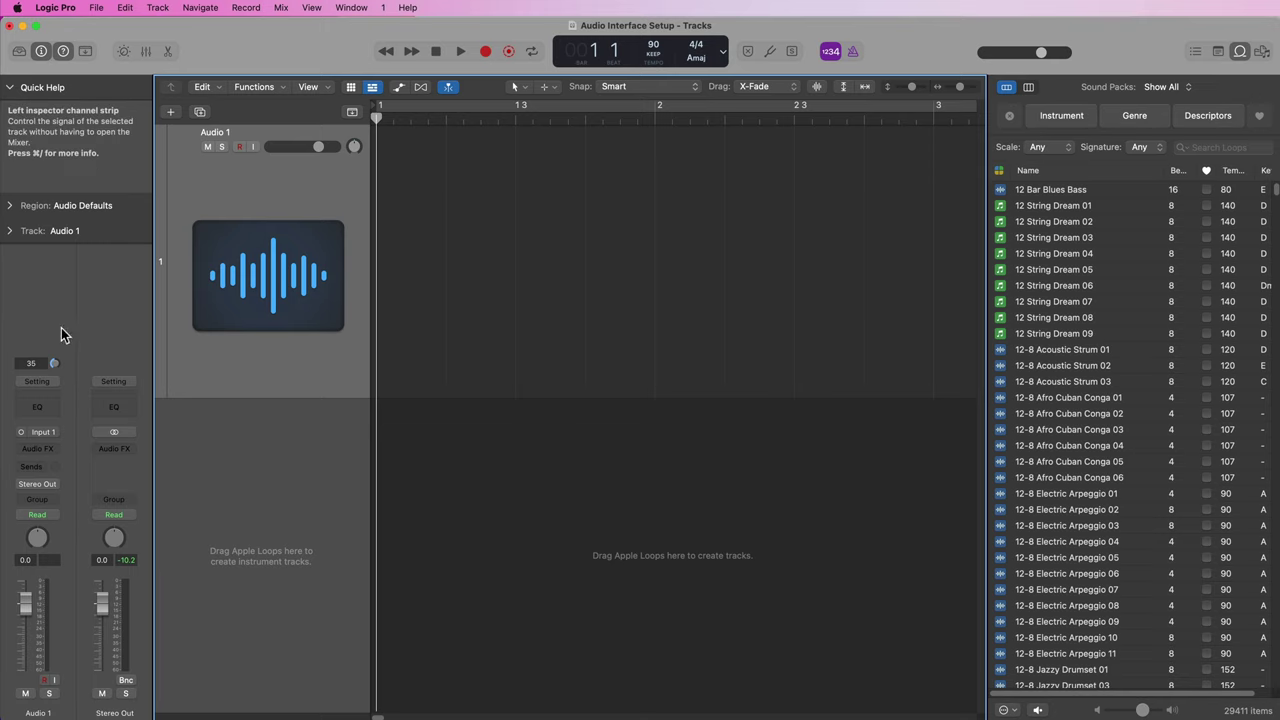
# Step: Toggle the inspector and keep Audio 1's input set to Input 1
pyautogui.press('i')
pyautogui.press('i')
pyautogui.press('i')
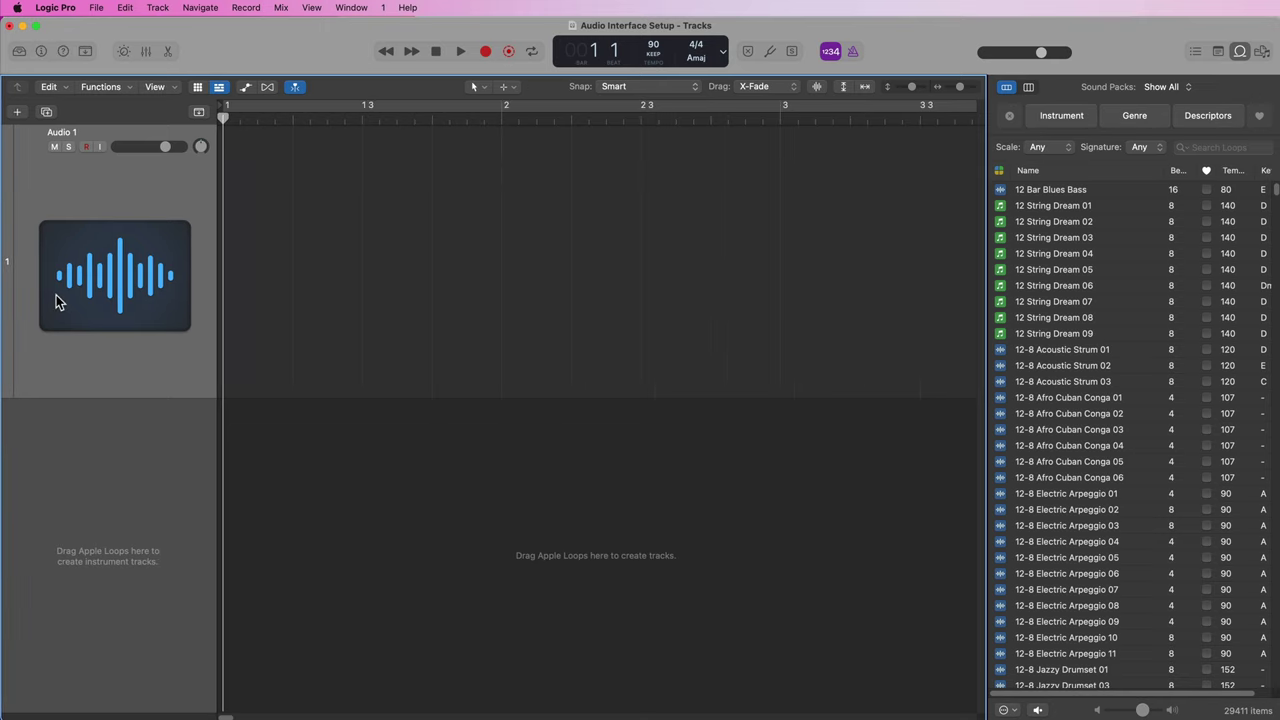
pyautogui.press('i')
pyautogui.press('i')
pyautogui.press('i')
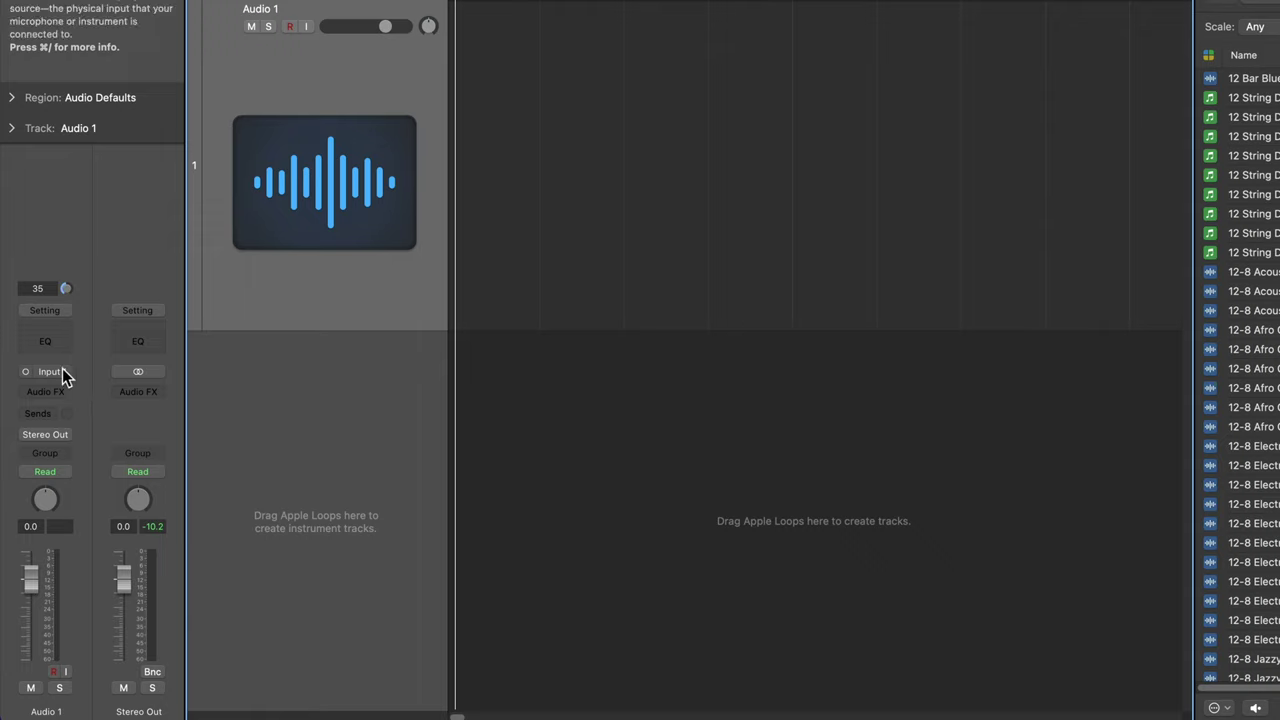
pyautogui.click(62, 372)
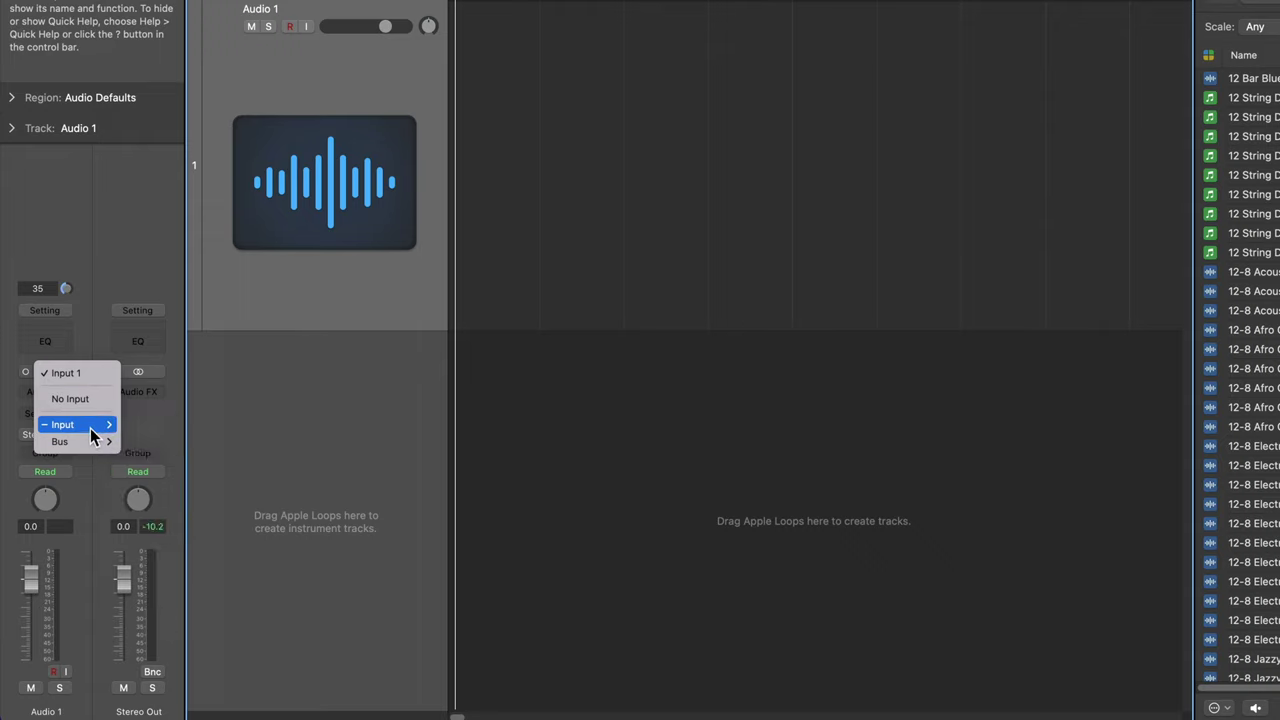
pyautogui.moveTo(90, 426)
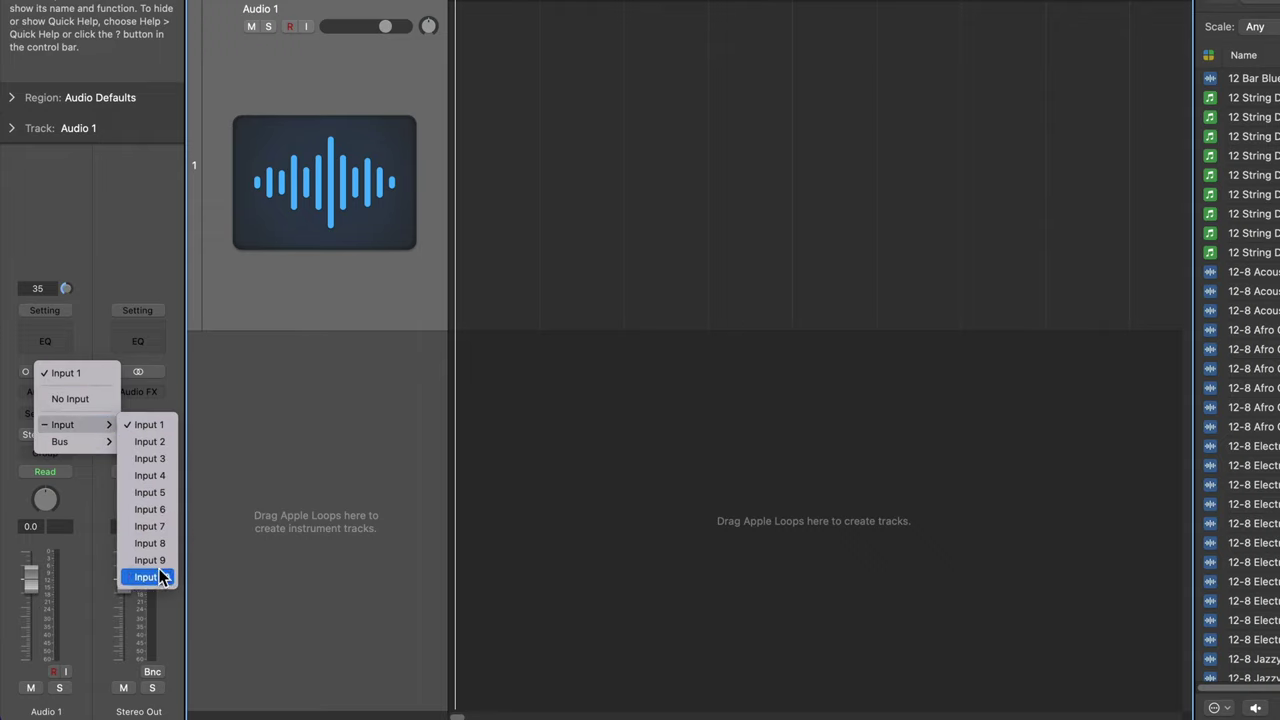
pyautogui.click(168, 425)
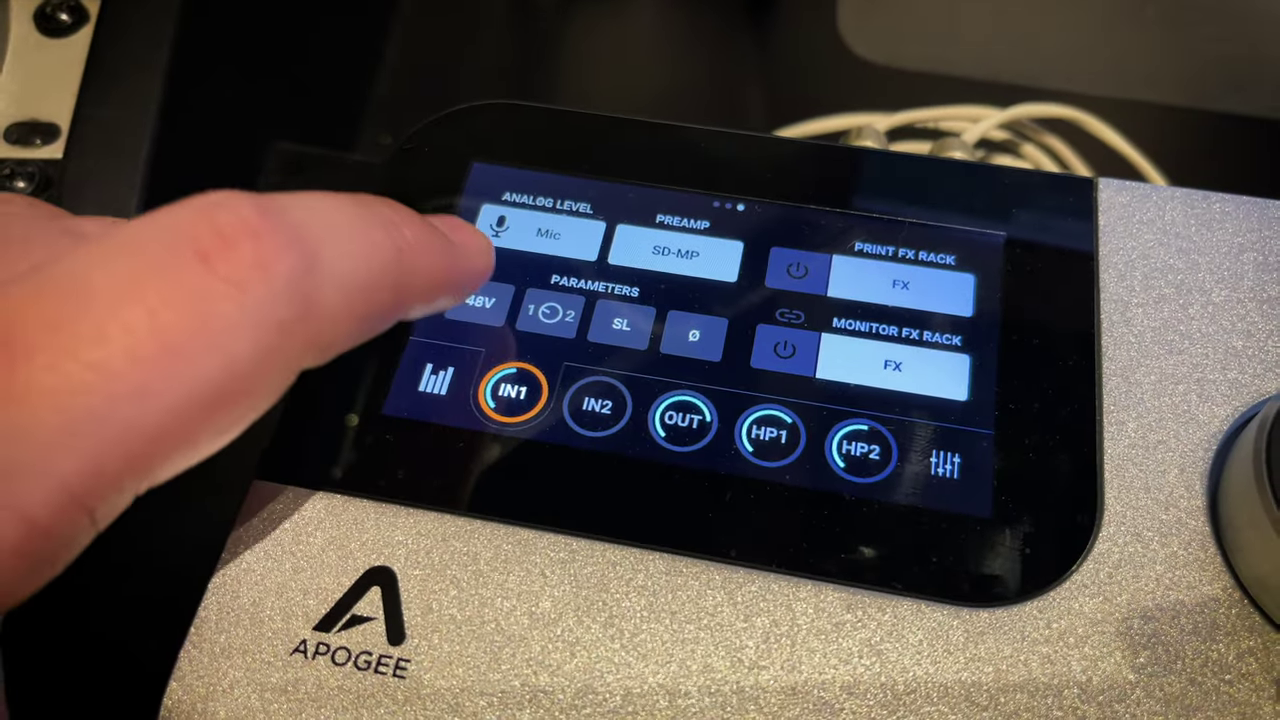
# Step: Switch on 48V phantom power for IN1 on the Symphony Desktop
pyautogui.click(468, 314)
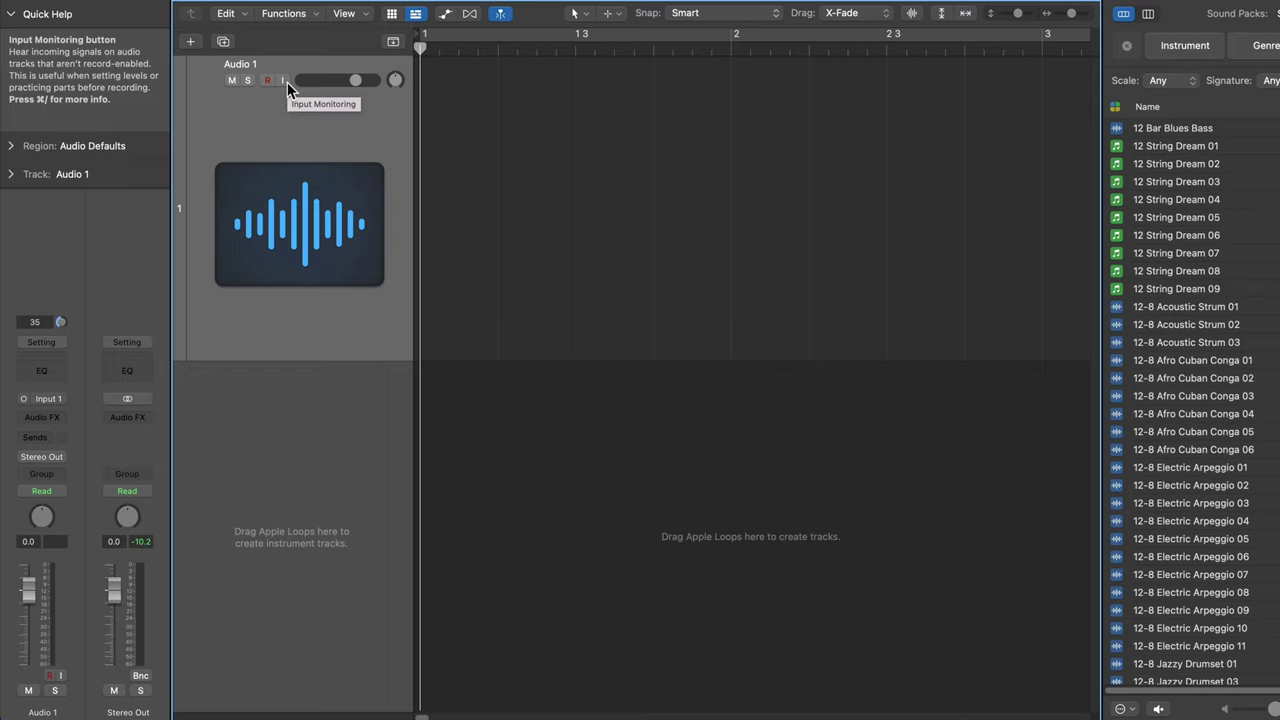
# Step: Turn Audio 1's input monitoring on and back off, then record-enable the track
pyautogui.click(285, 81)
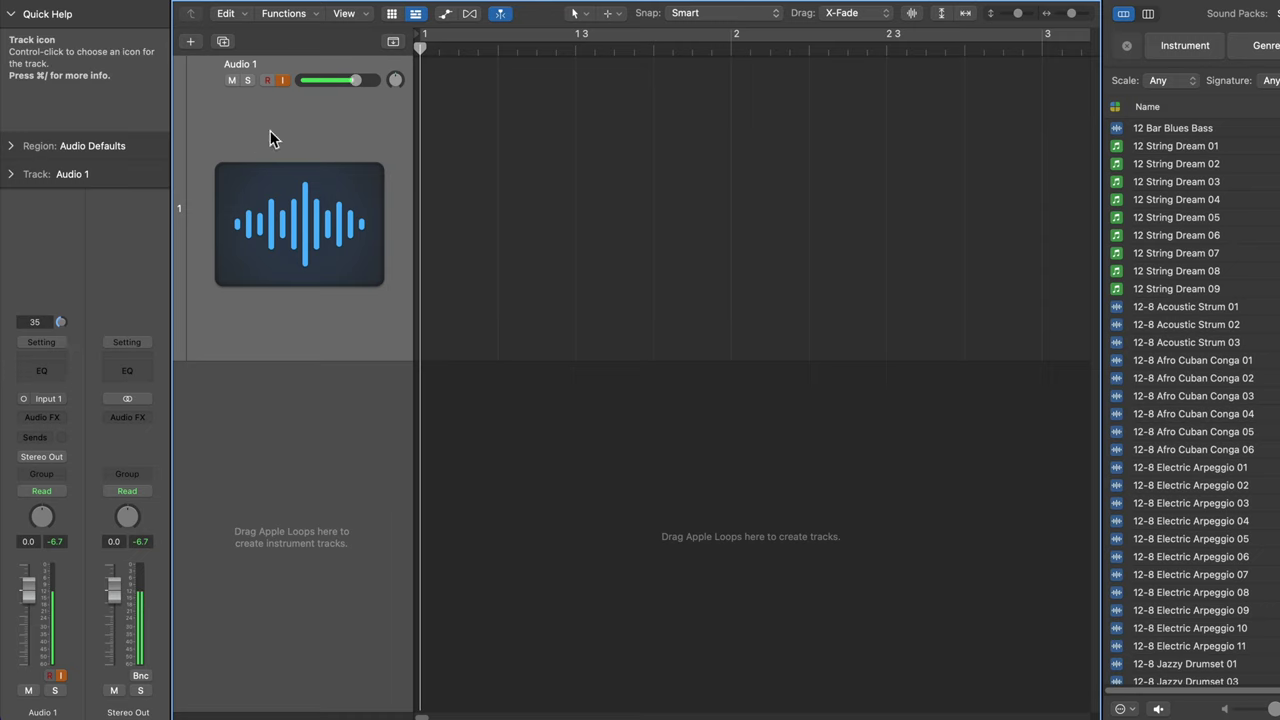
pyautogui.click(282, 85)
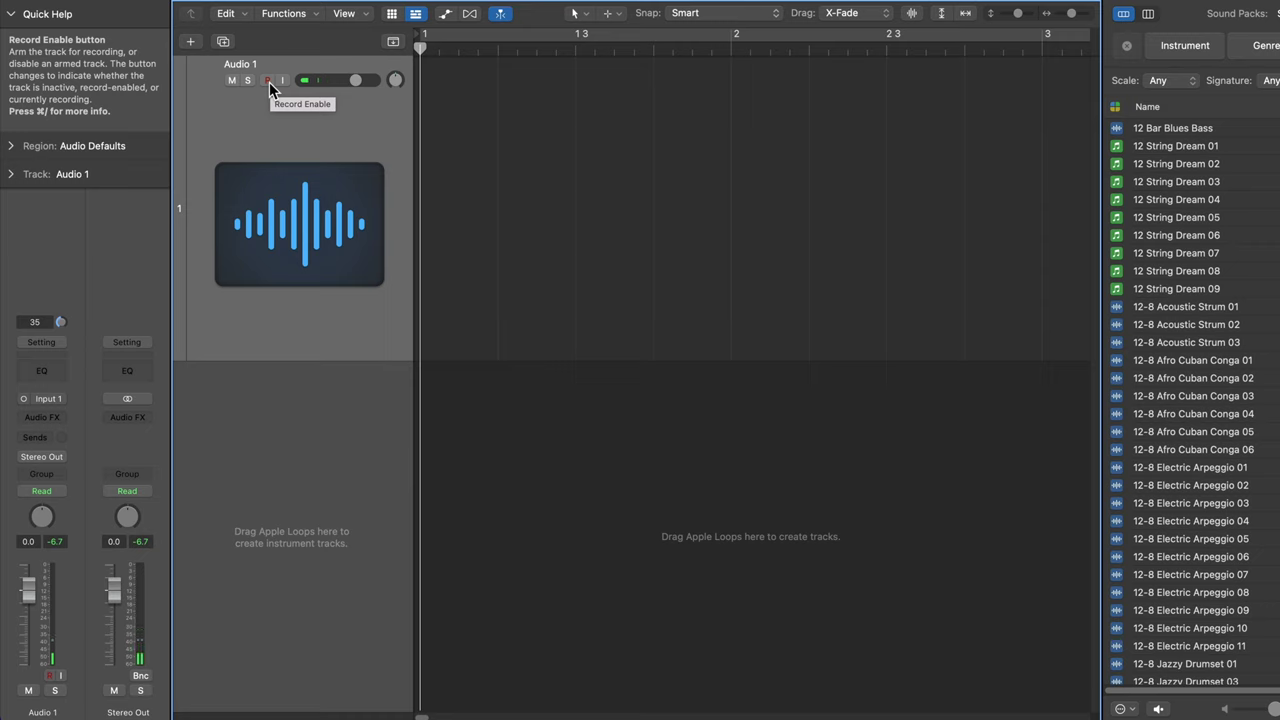
pyautogui.click(269, 82)
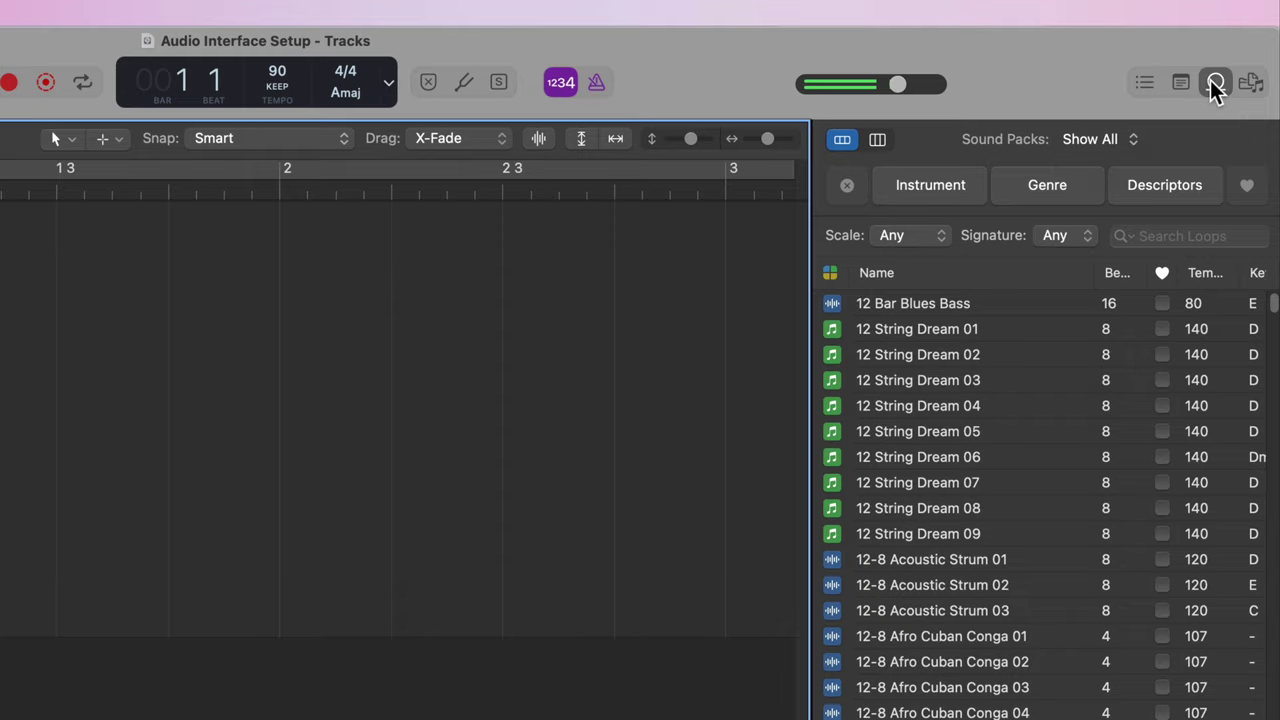
# Step: Close the Loop Browser, turn off count-in, and untick the metronome's Click While Recording
pyautogui.click(1214, 86)
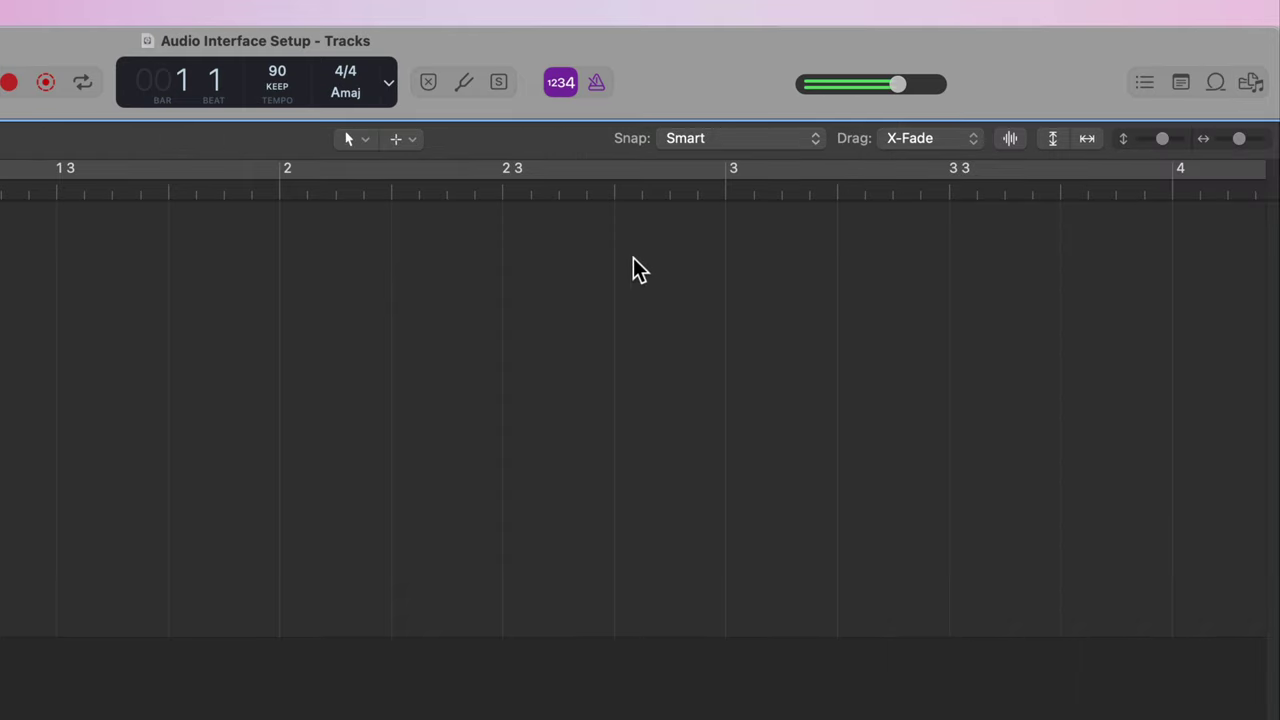
pyautogui.click(558, 84)
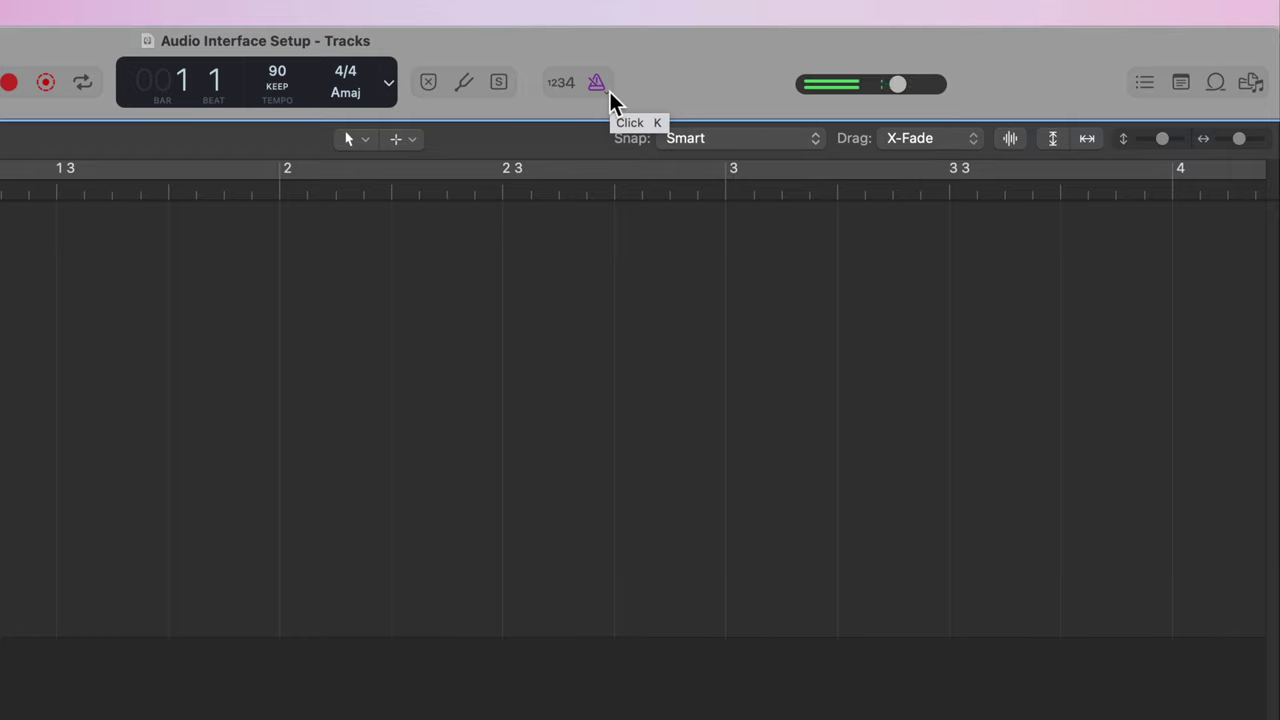
pyautogui.click(610, 91)
pyautogui.rightClick(610, 92)
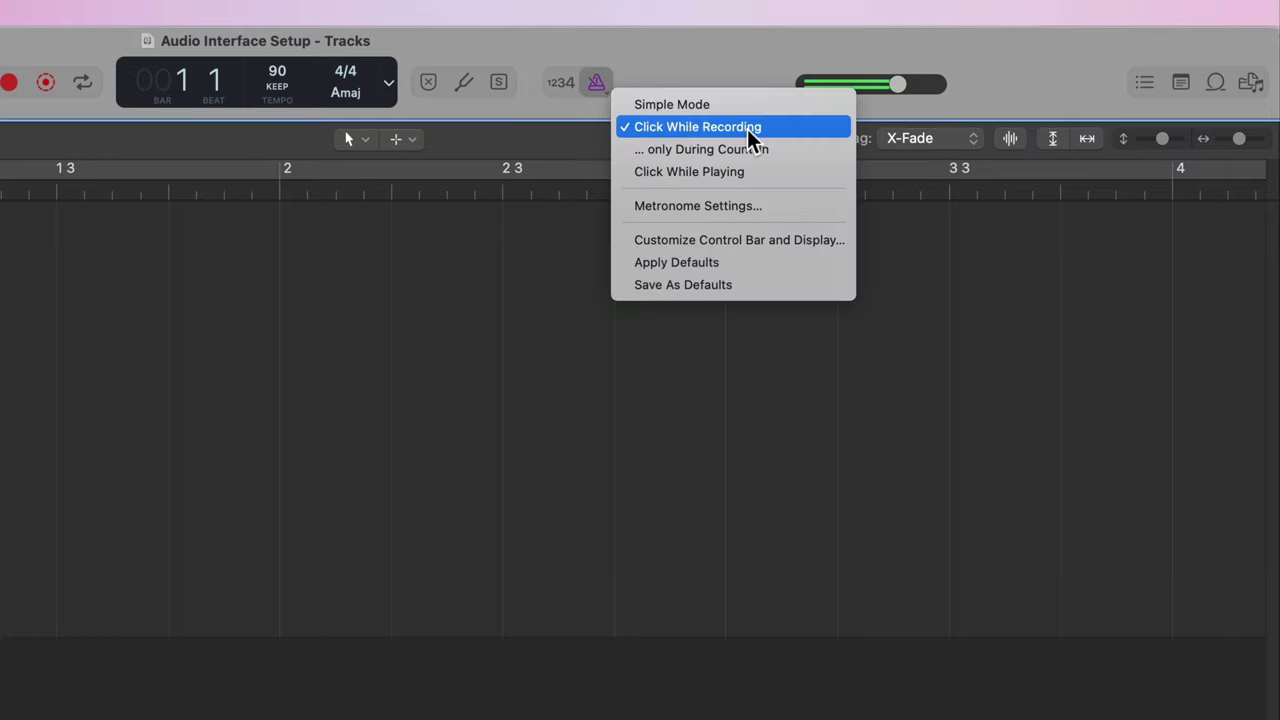
pyautogui.click(787, 127)
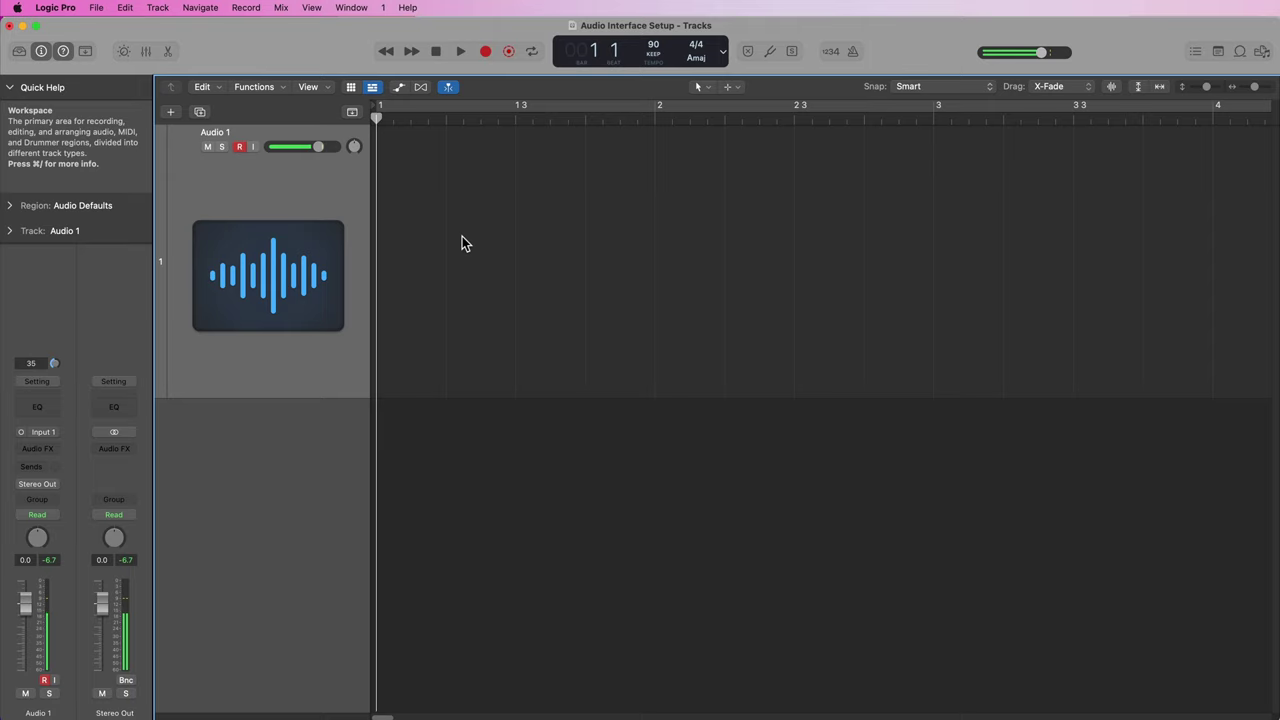
# Step: Record a short spoken mic test on Audio 1, stop, and return the playhead to the start
pyautogui.press('r')
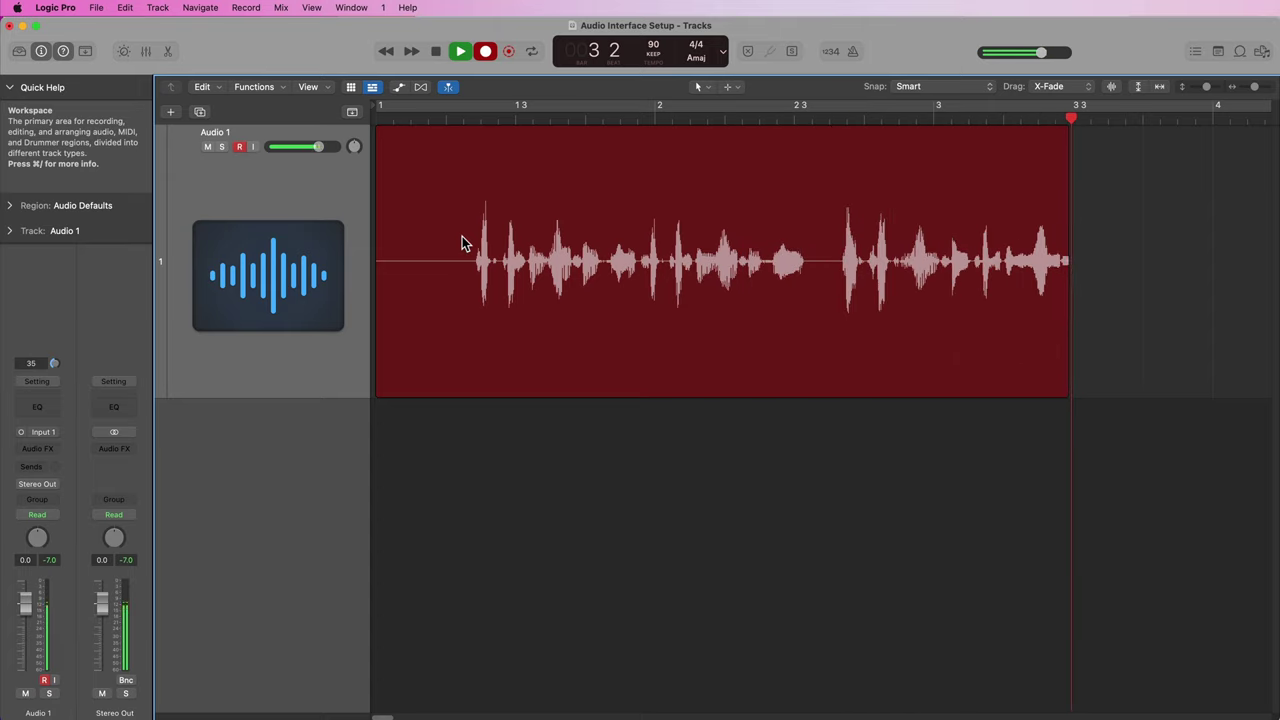
pyautogui.press('space')
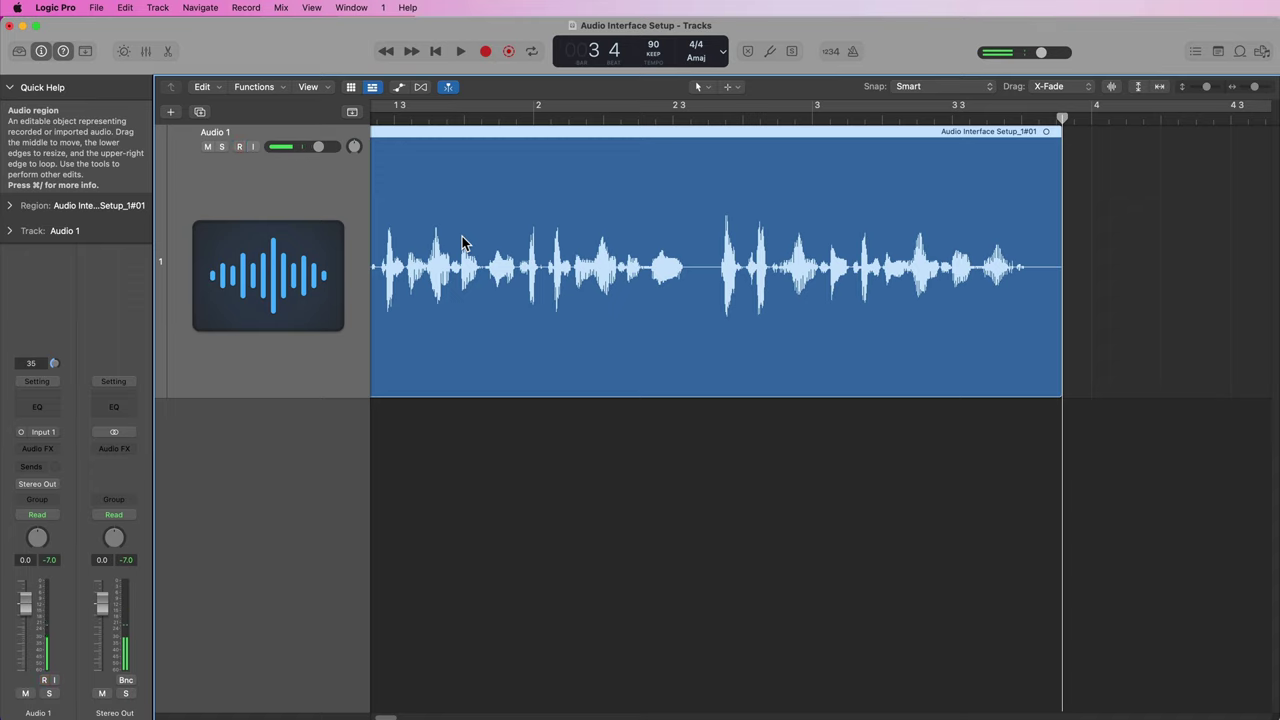
pyautogui.press('Return')
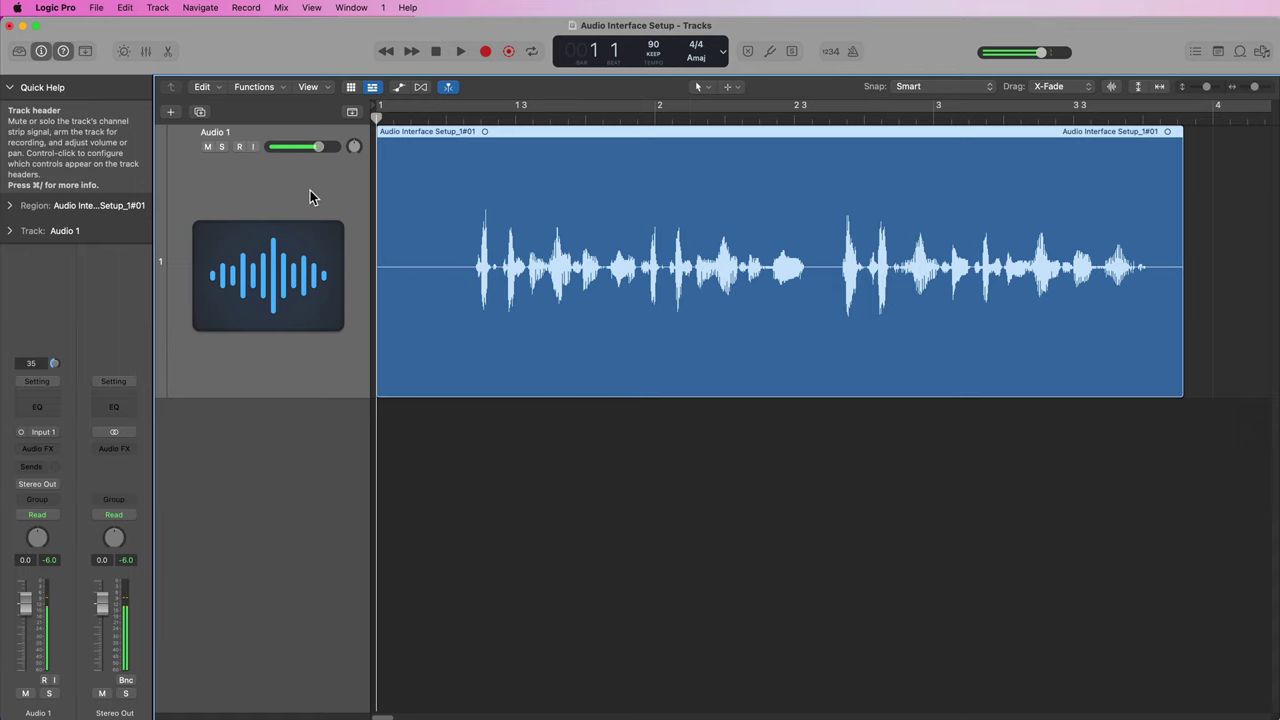
# Step: Deselect the region, play back the Audio Interface Setup_1#01 take, and stop back at bar 1
pyautogui.click(478, 468)
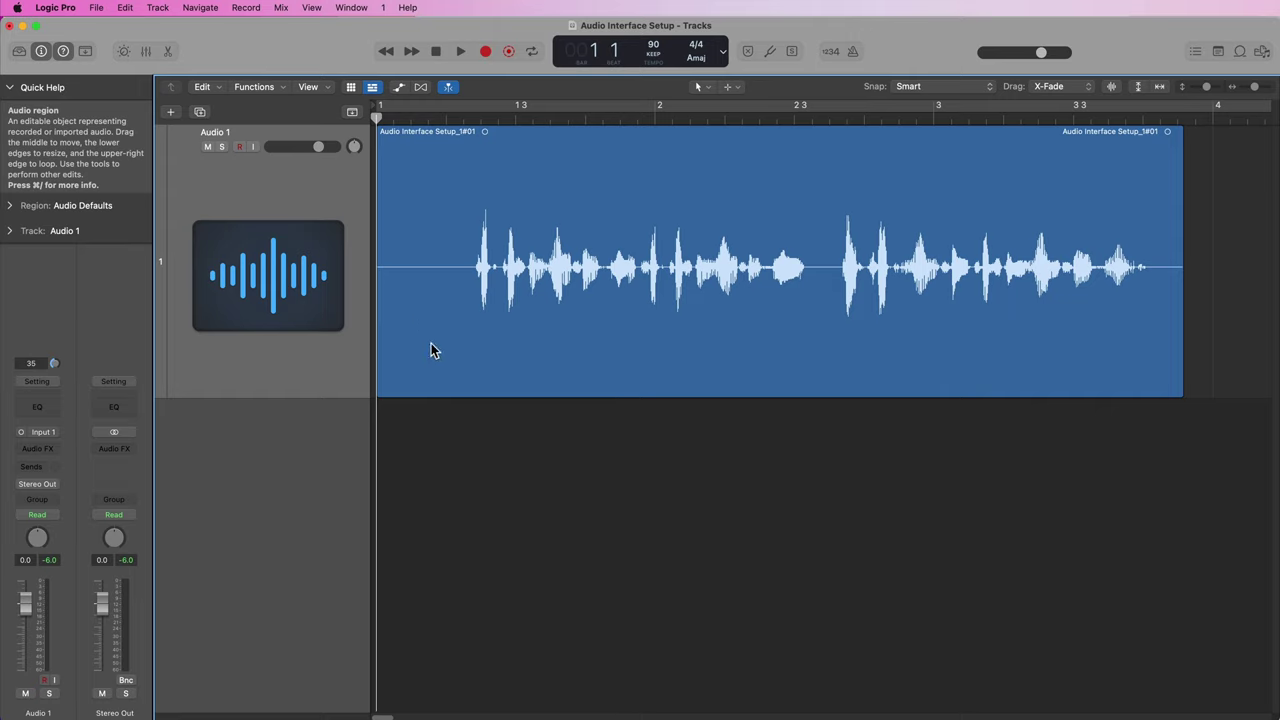
pyautogui.press('space')
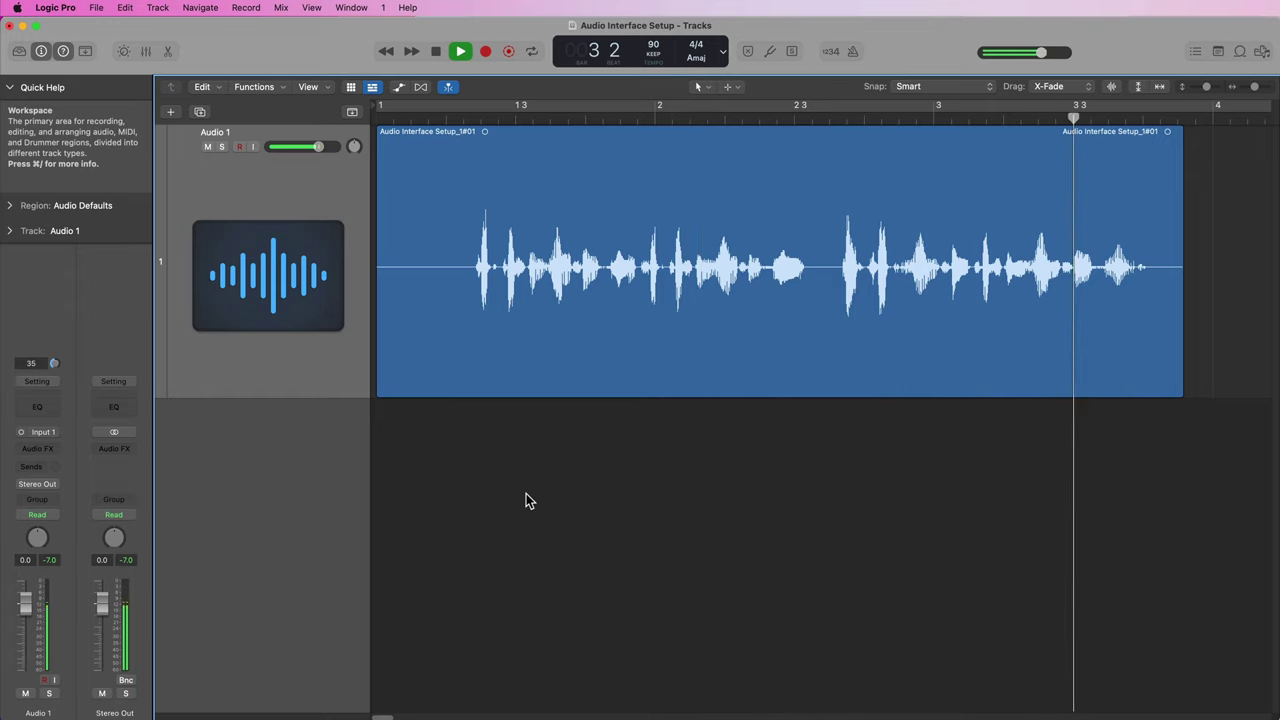
pyautogui.press('space')
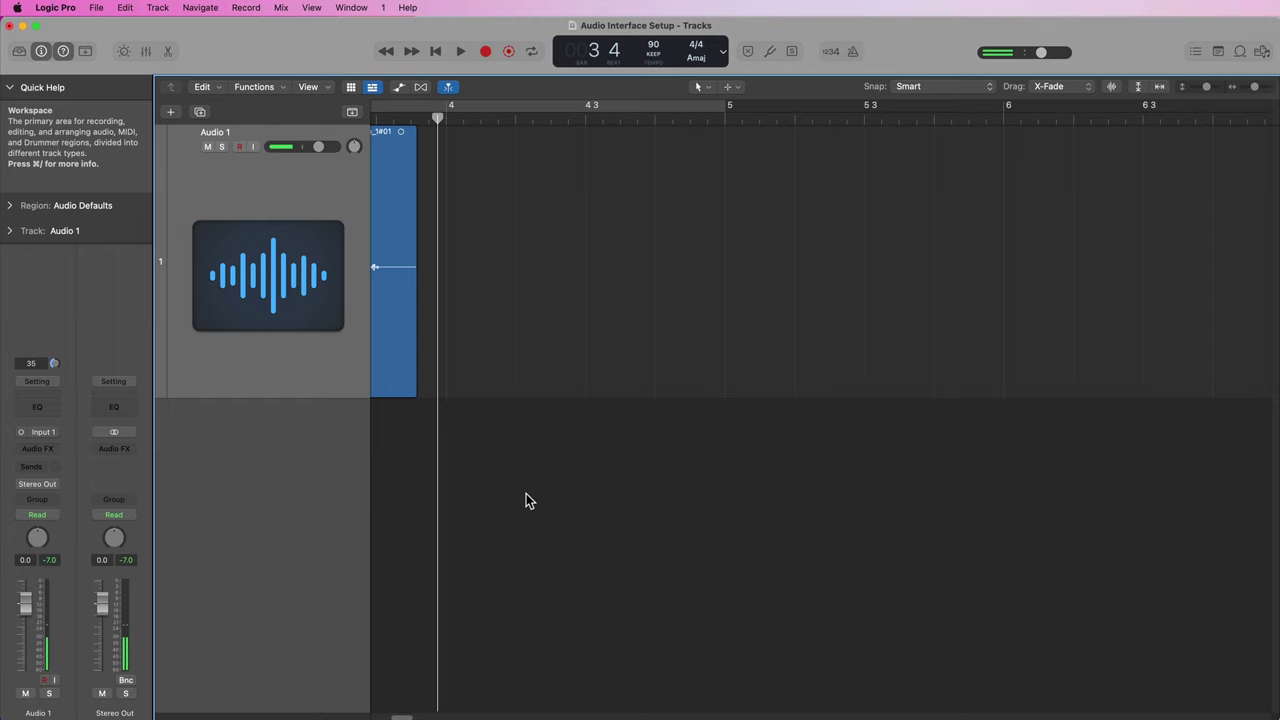
pyautogui.press('Return')
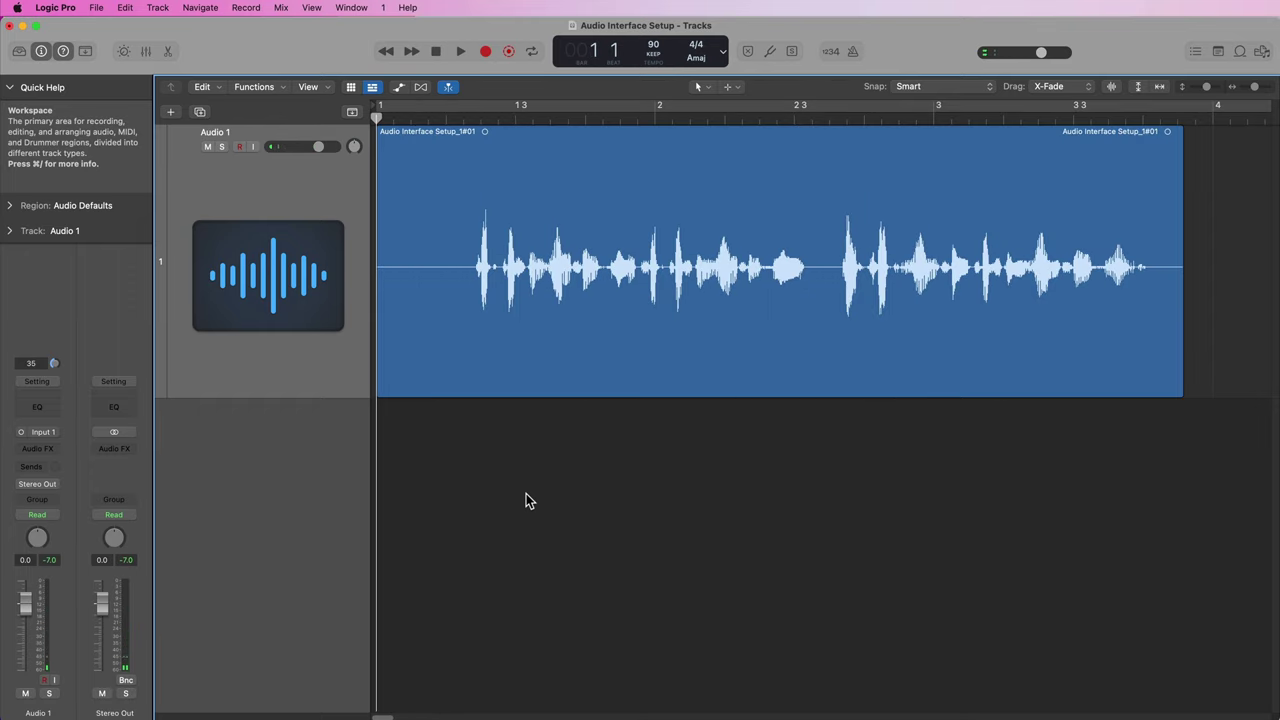